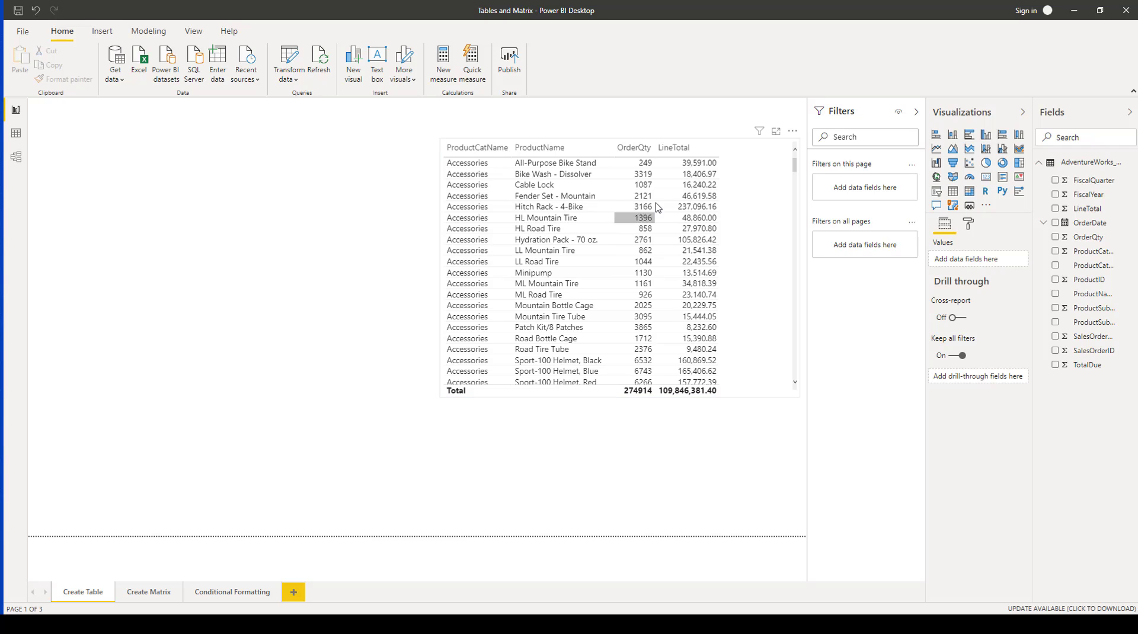
Copy the product table visual from the Create Table page to the Conditional Formatting page and place it near the canvas's upper-right corner.
right_click(746, 188)
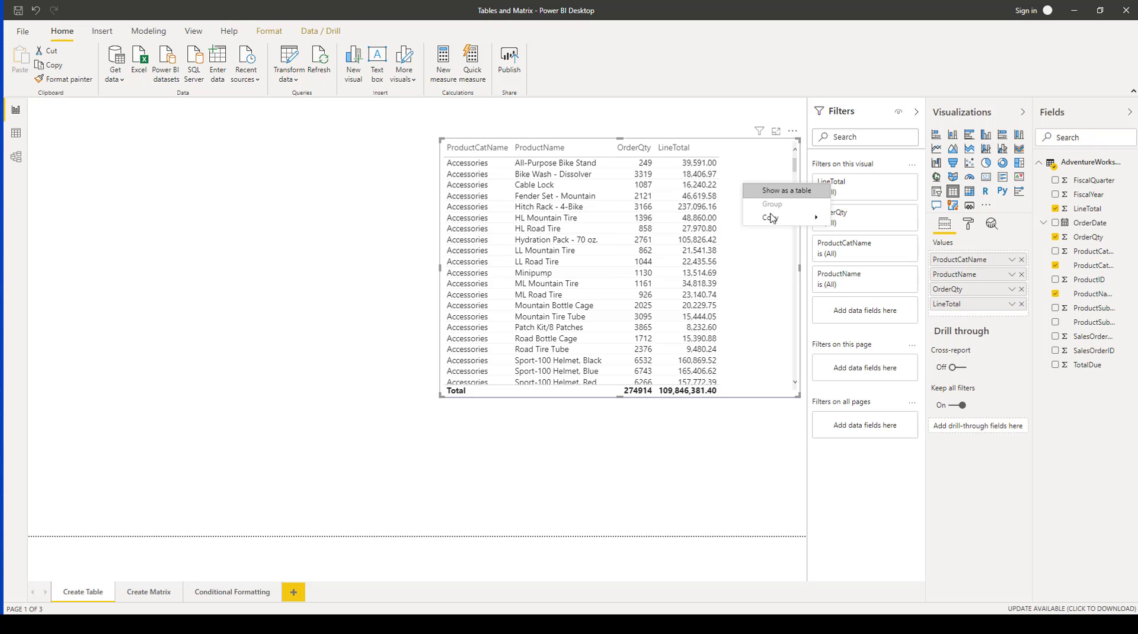
mouse_move(771, 218)
left_click(868, 220)
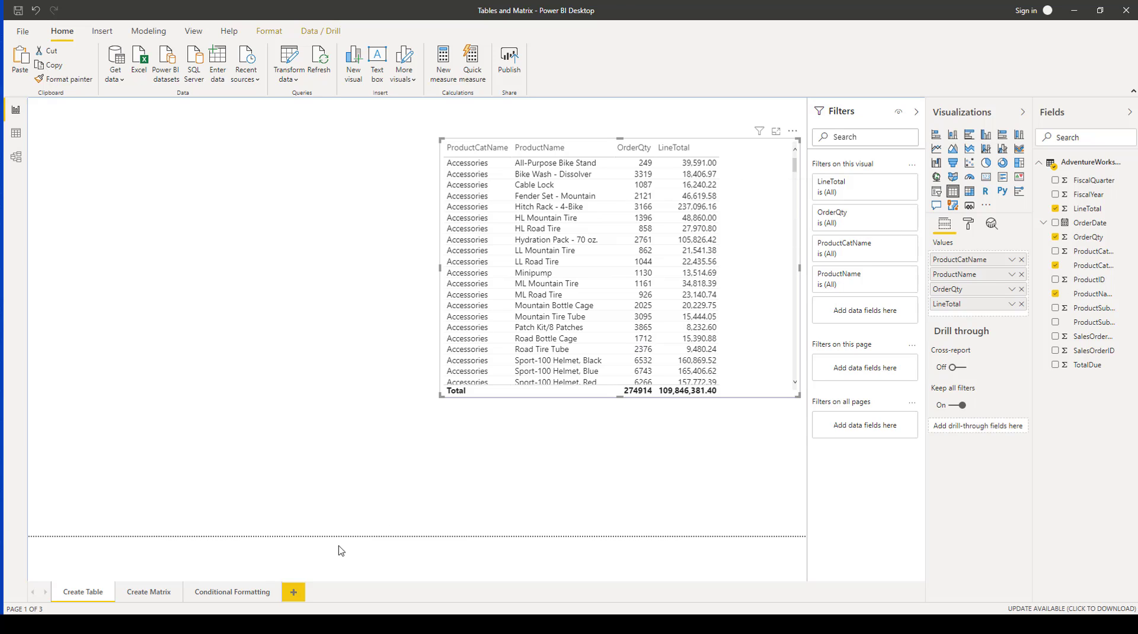
left_click(263, 595)
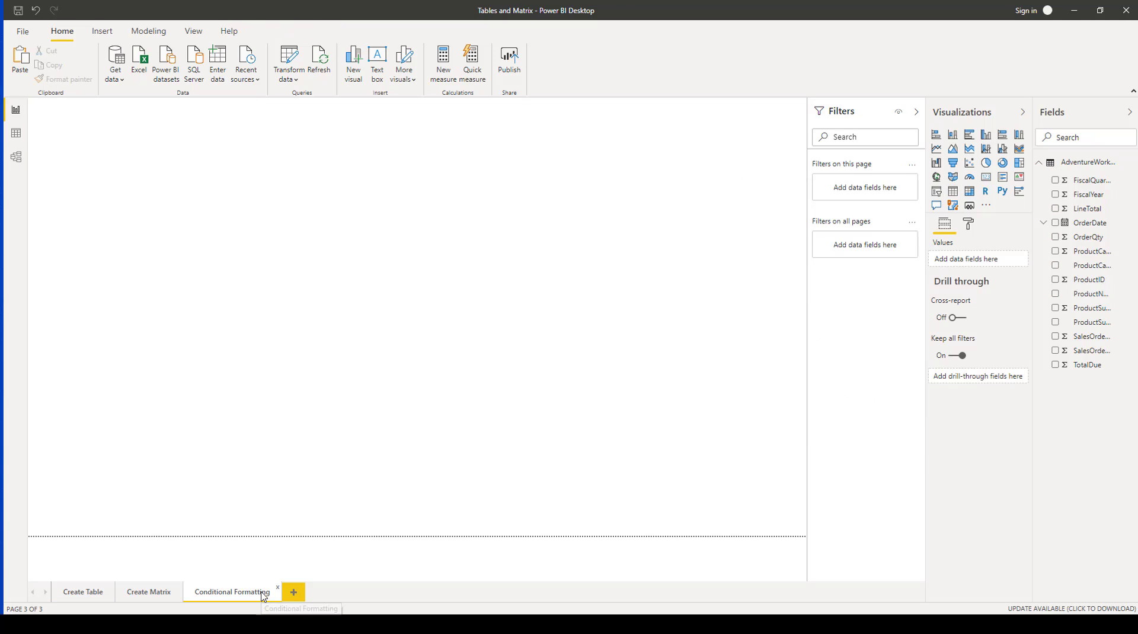
left_click(22, 65)
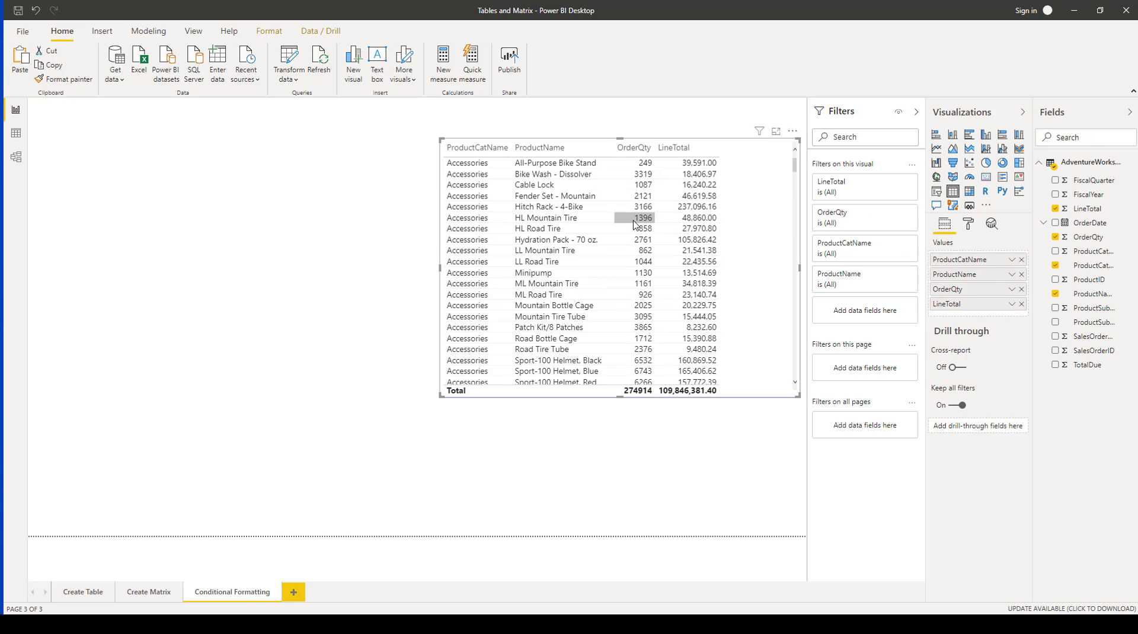
left_click_drag(769, 208, 777, 181)
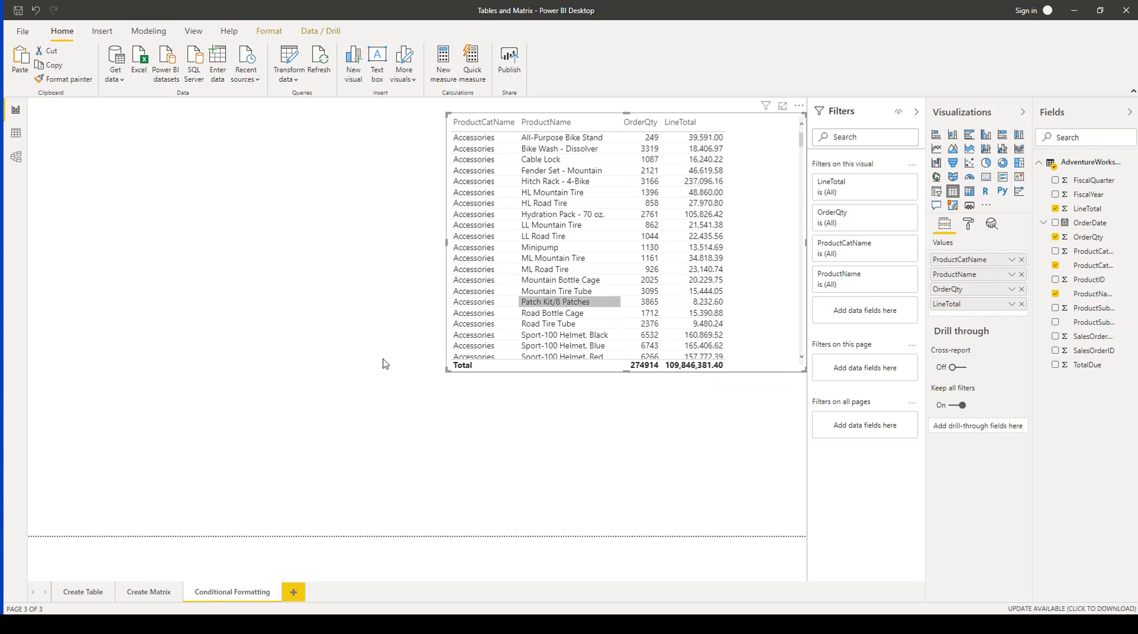
Copy the Yearly Data matrix from the Create Matrix page to the Conditional Formatting page and place it directly below the product table.
left_click(166, 594)
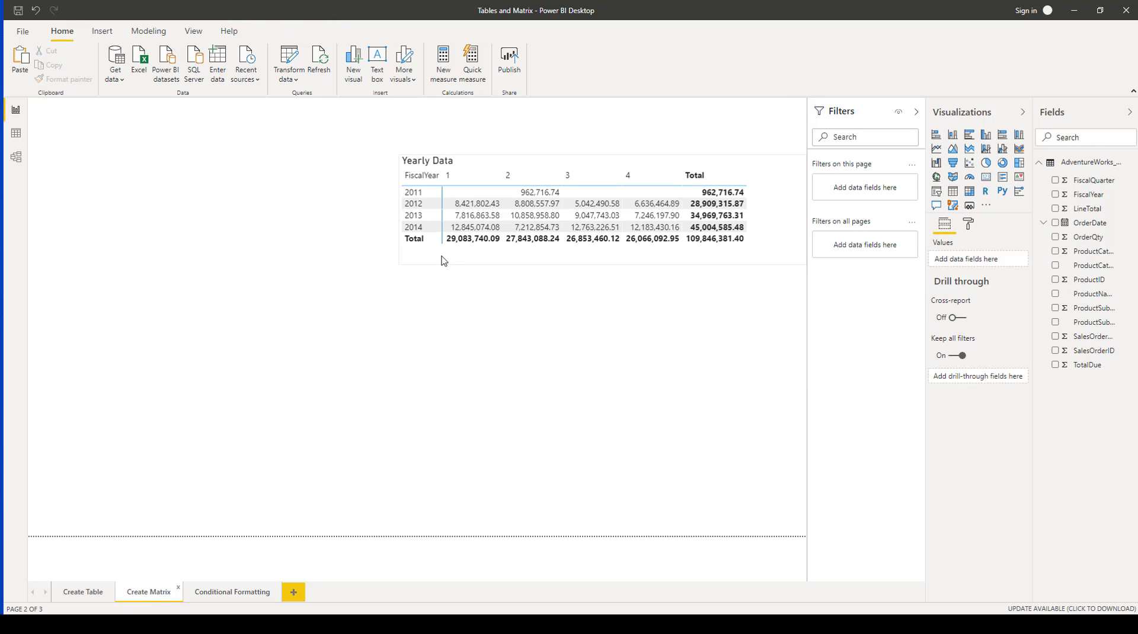
left_click(468, 232)
right_click(765, 185)
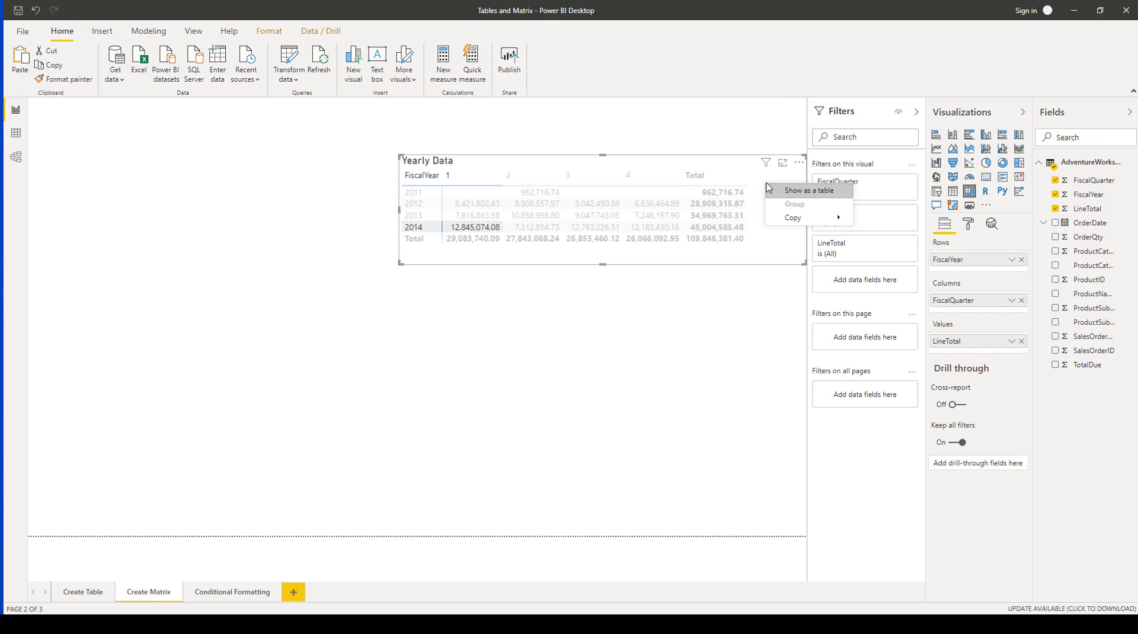
mouse_move(792, 218)
left_click(888, 219)
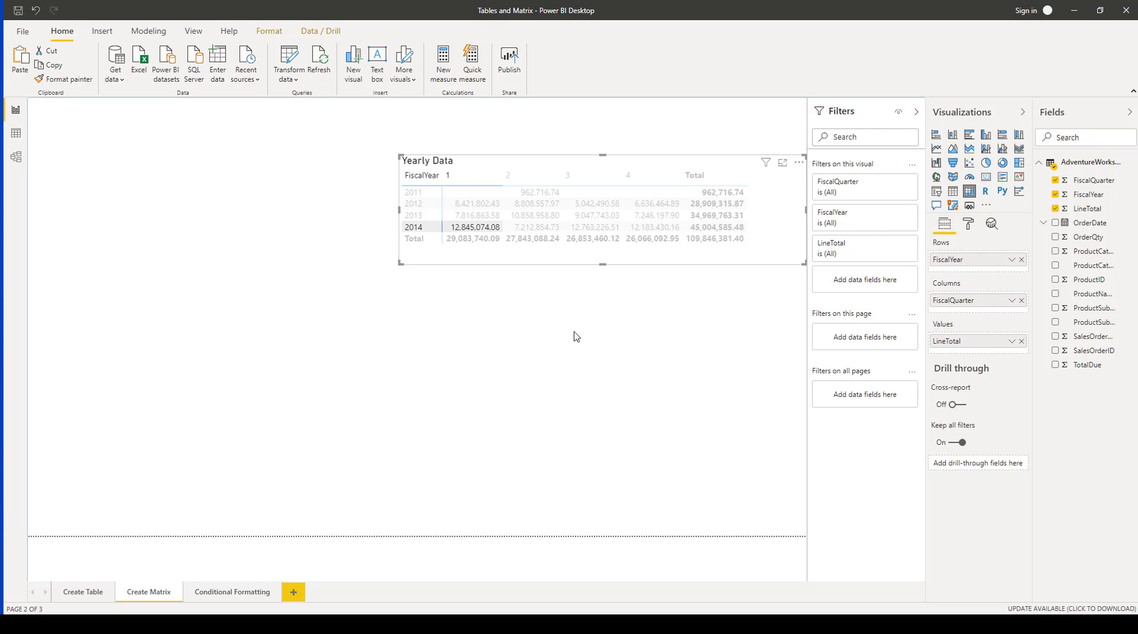
left_click(259, 595)
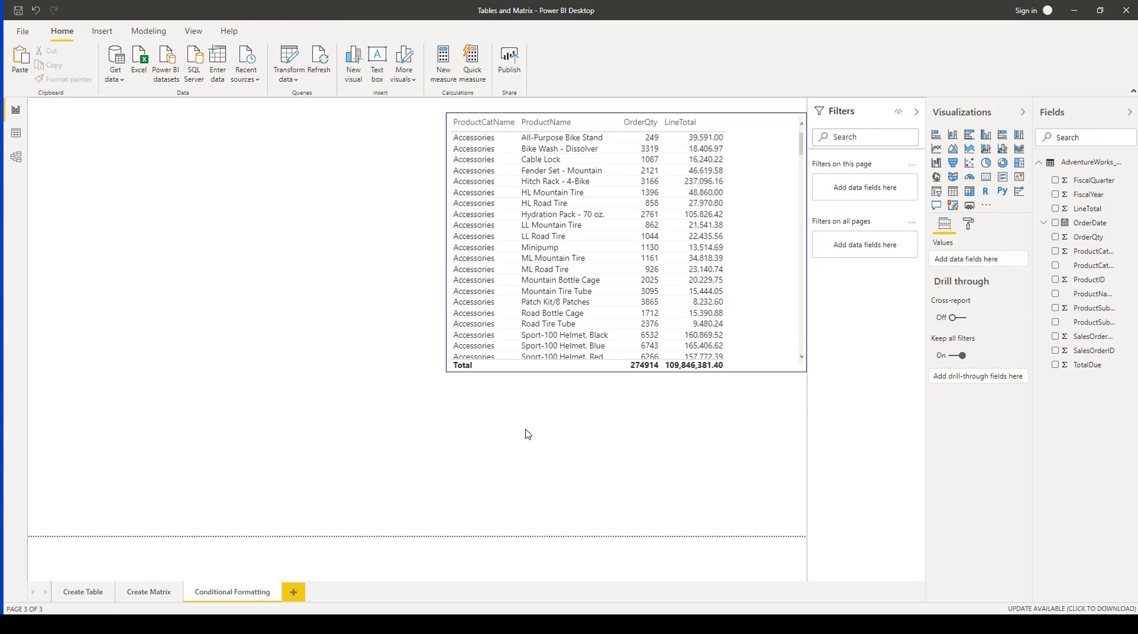
left_click(20, 57)
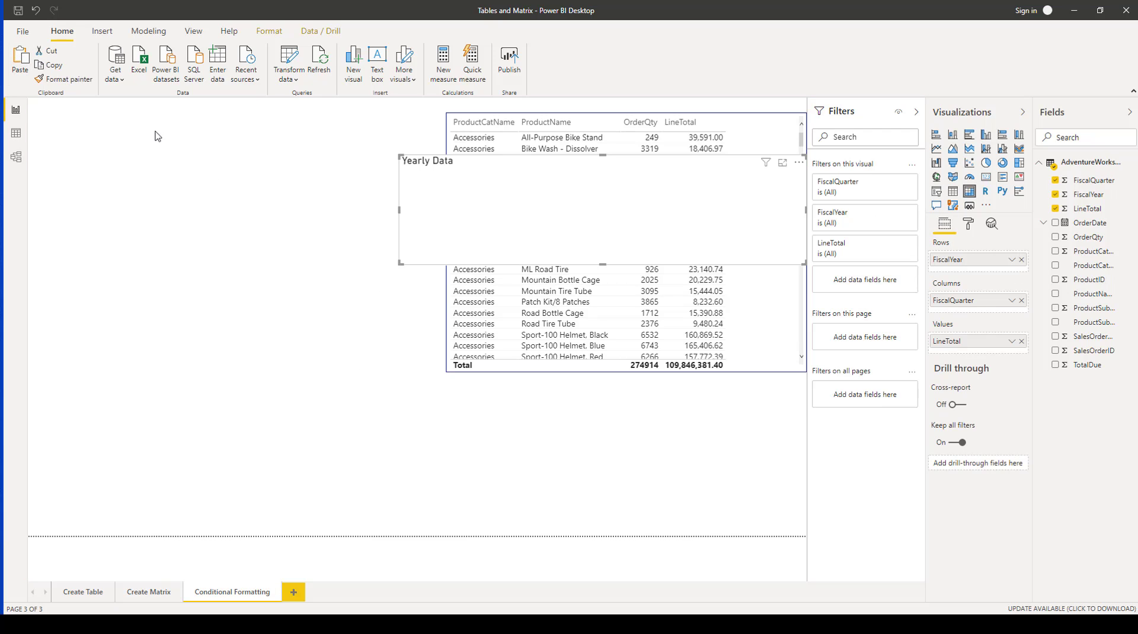
left_click_drag(588, 170, 607, 388)
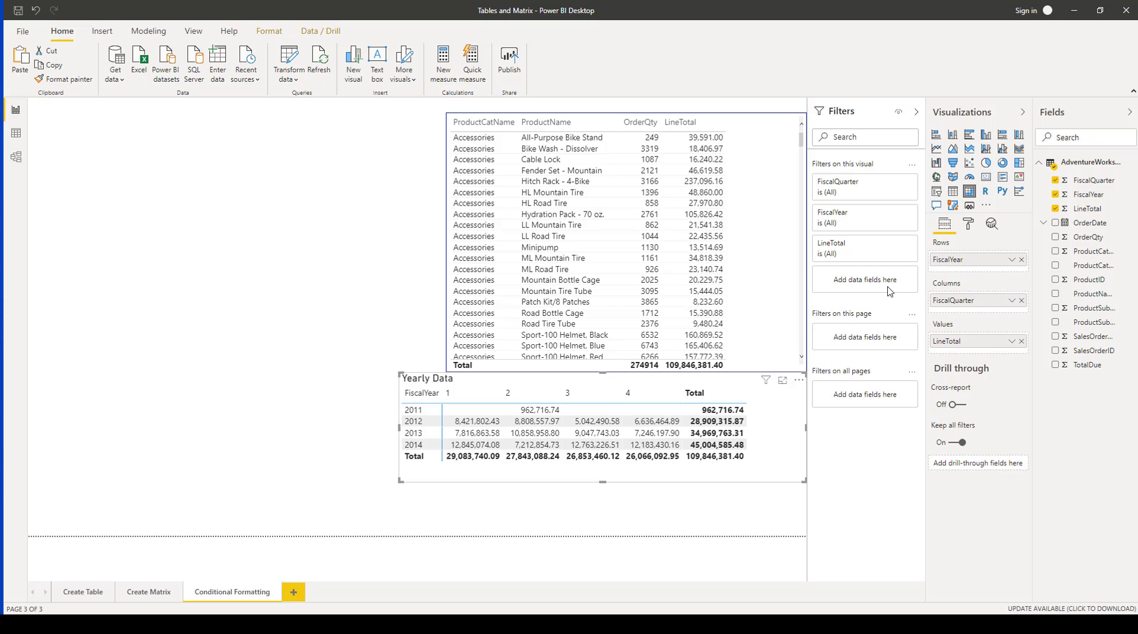
Open the conditional formatting settings of the product table.
left_click(751, 209)
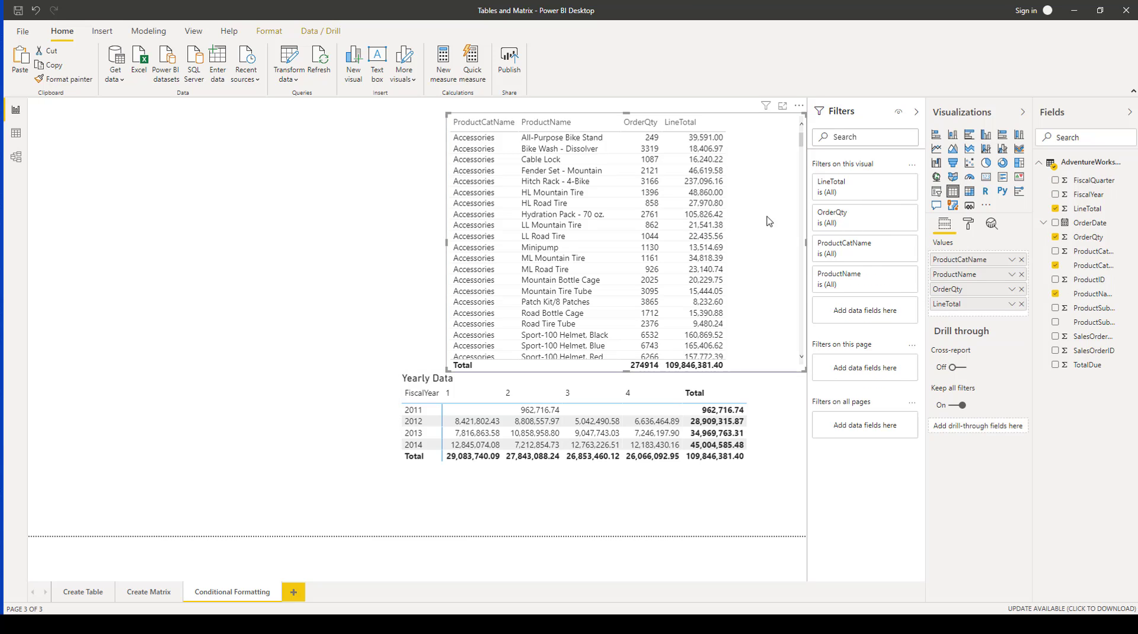
left_click(968, 225)
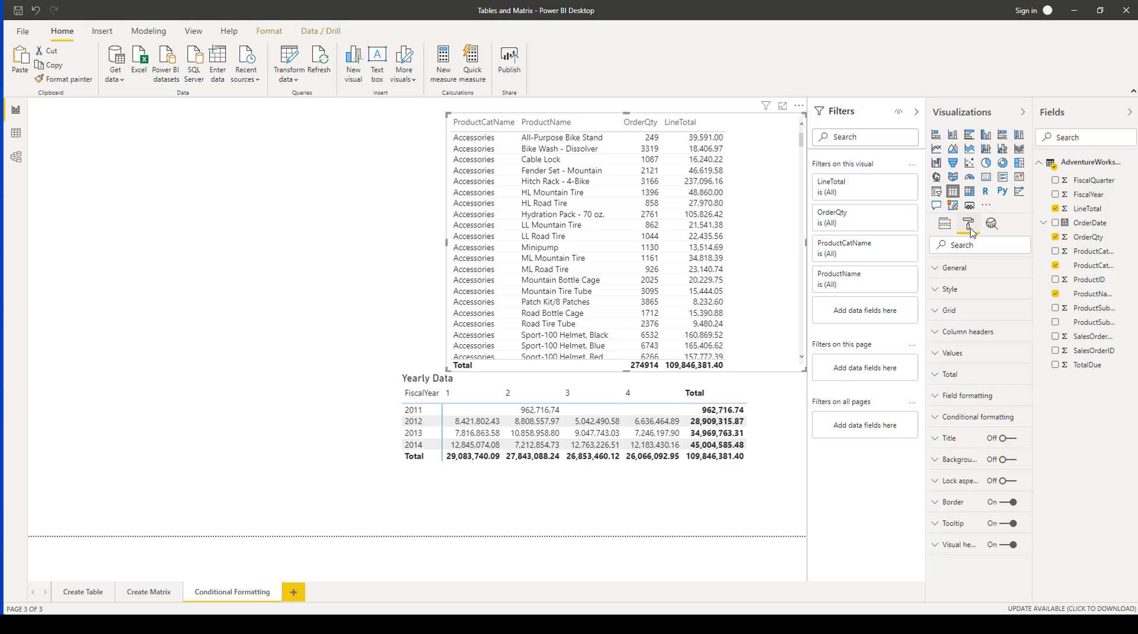
left_click(936, 422)
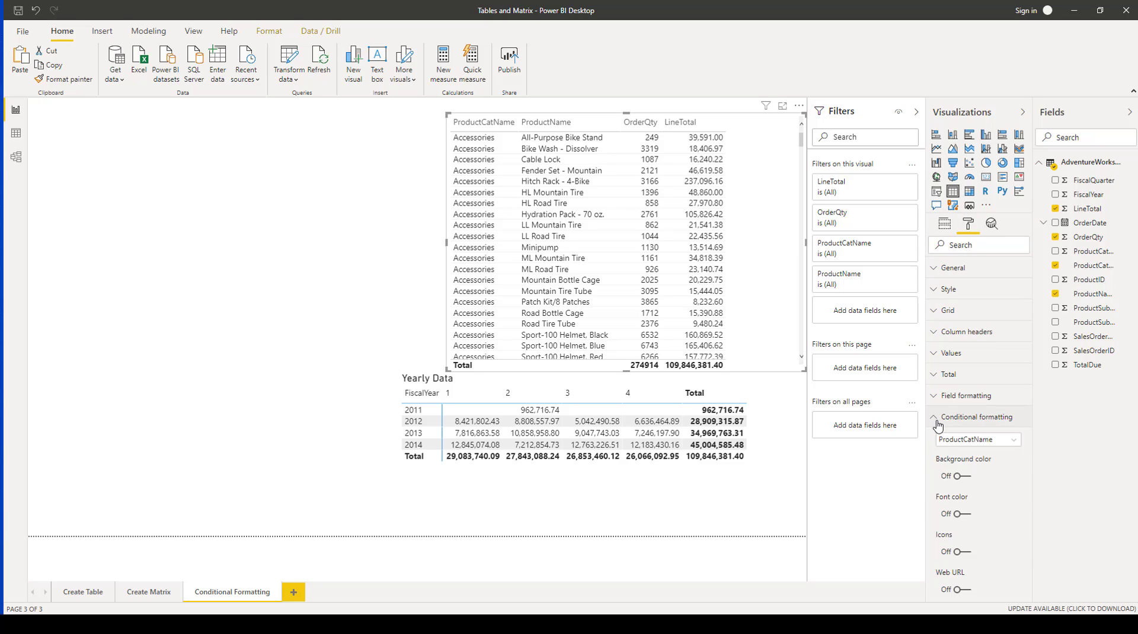
Try the default background color scale on the ProductCatName column and turn it off again.
left_click(957, 476)
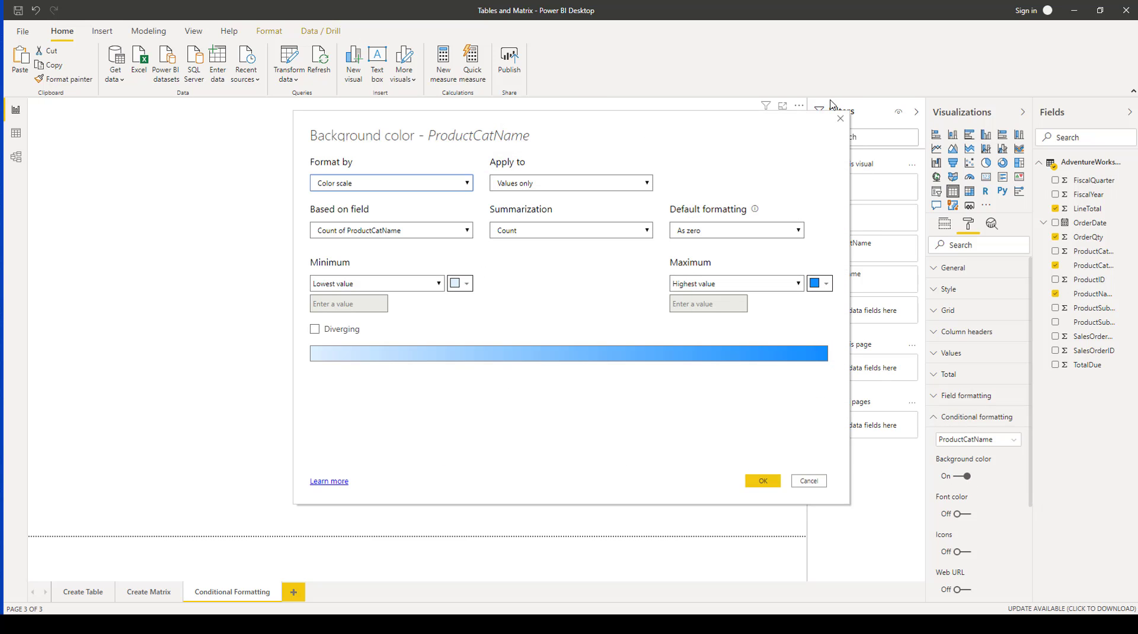
left_click(764, 482)
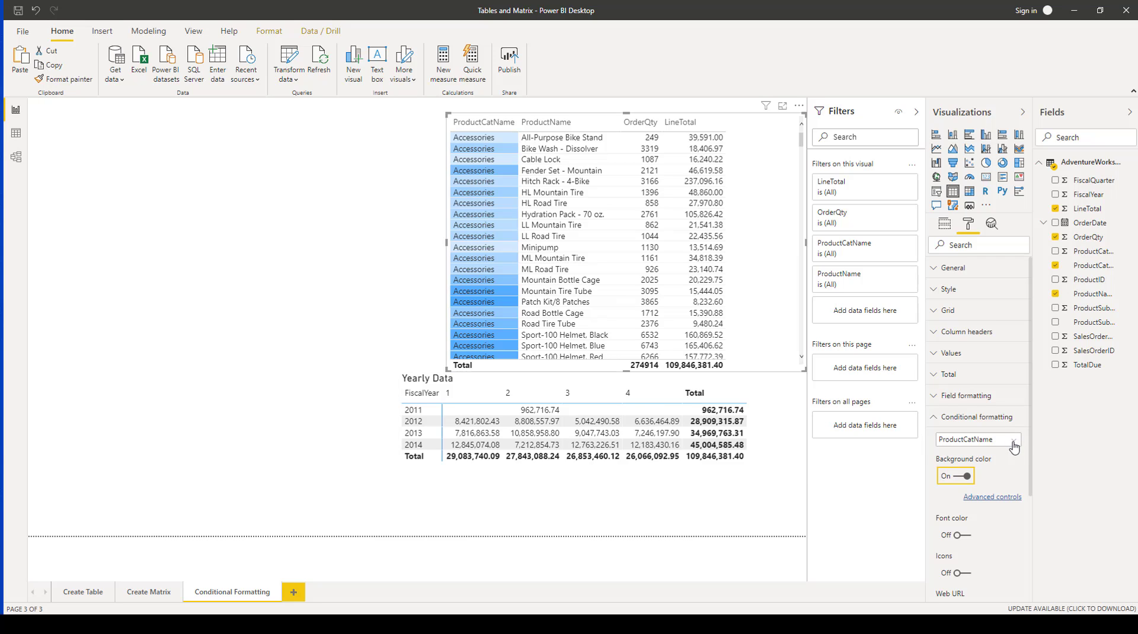
left_click(955, 475)
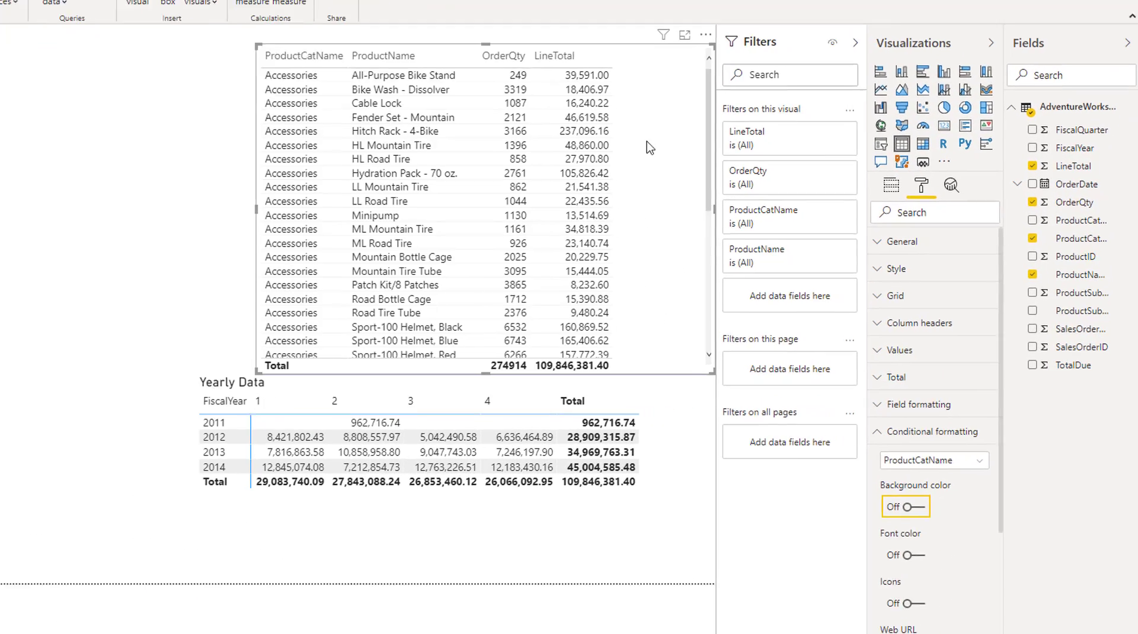
Sort the product table by LineTotal in descending order and enable background color conditional formatting for the LineTotal column.
left_click(554, 55)
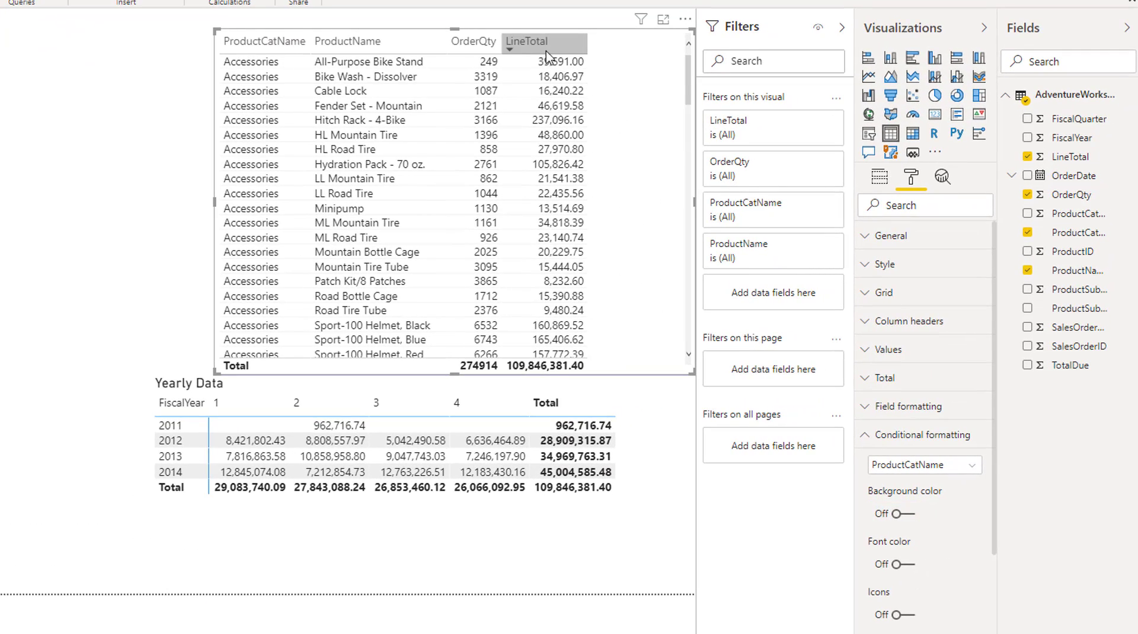
left_click(974, 471)
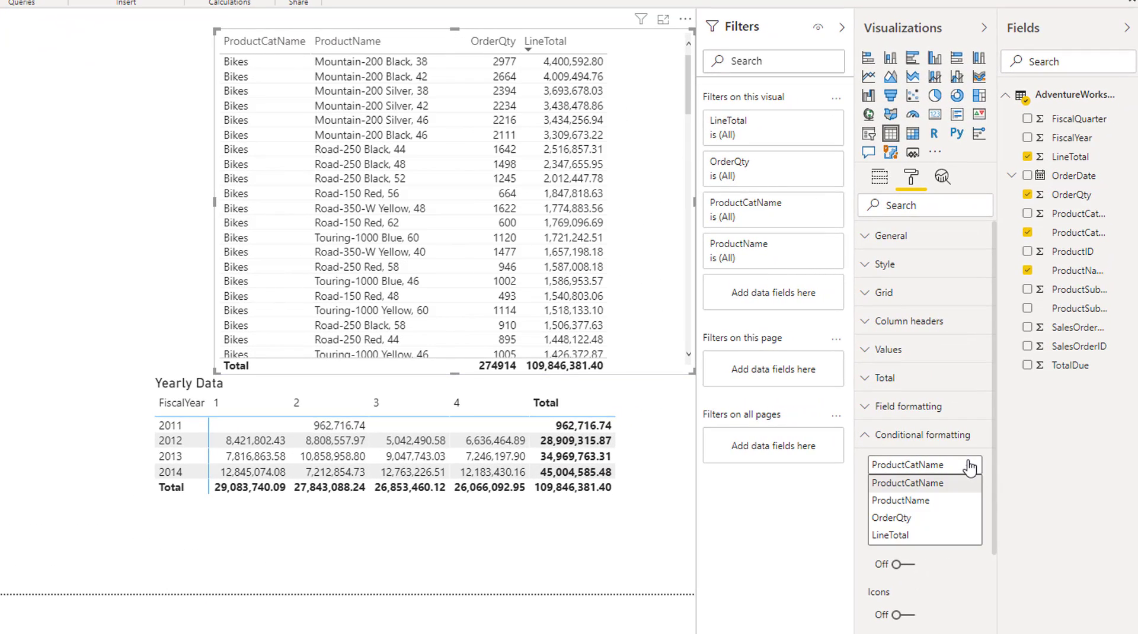
left_click(912, 538)
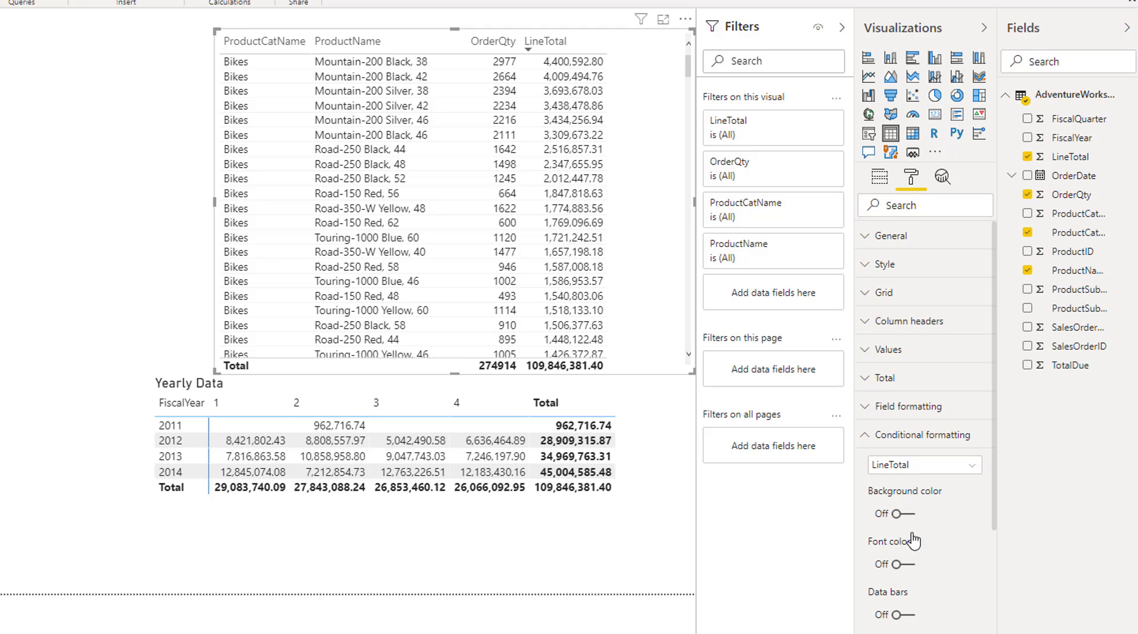
left_click(906, 514)
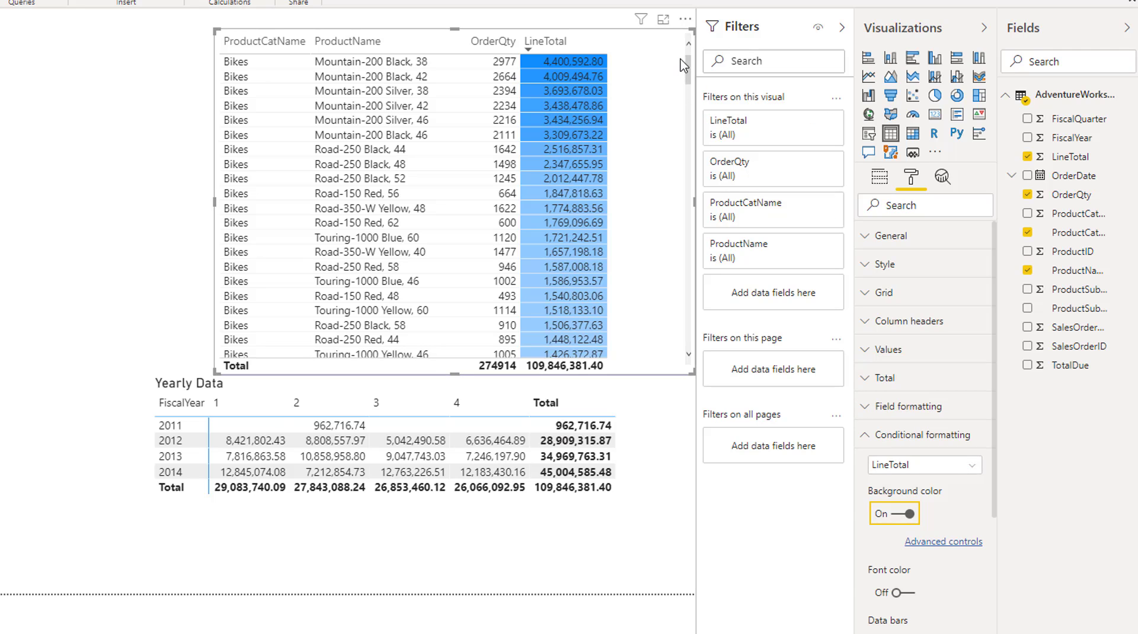
left_click_drag(686, 65, 665, 80)
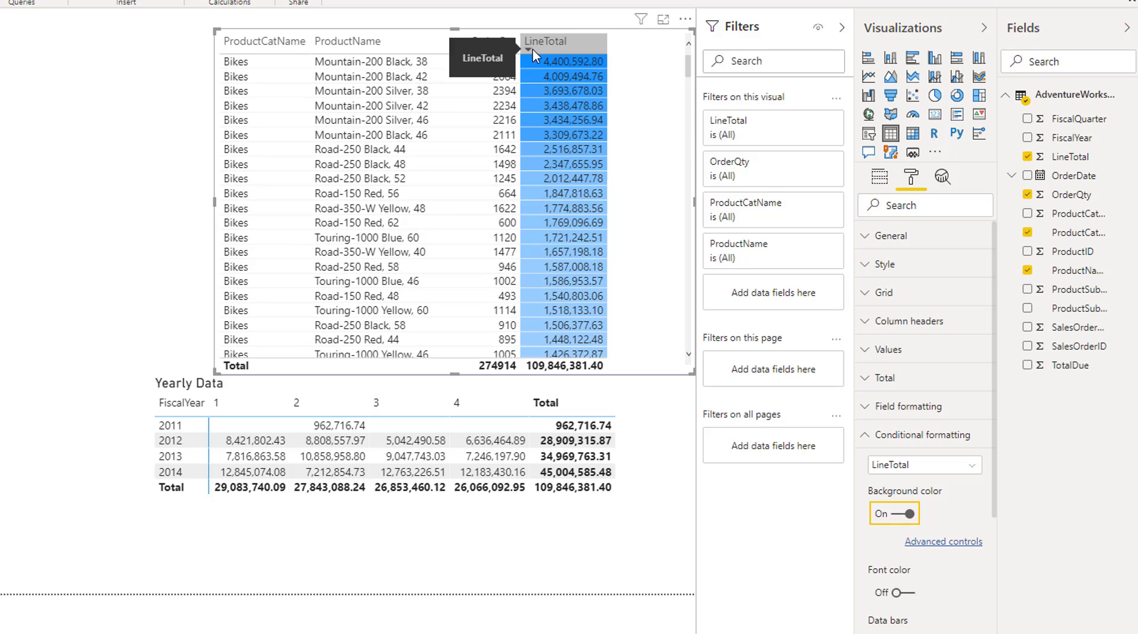
Set the maximum color of the LineTotal background scale to dark blue and check the shading down the table.
left_click(925, 543)
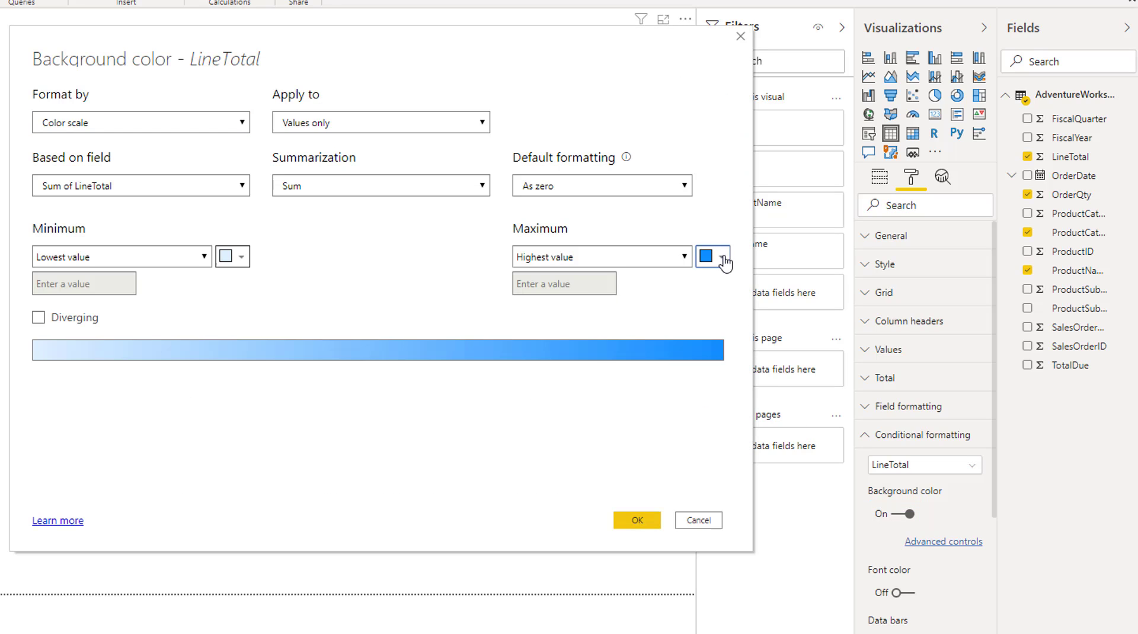
left_click(721, 257)
left_click(629, 351)
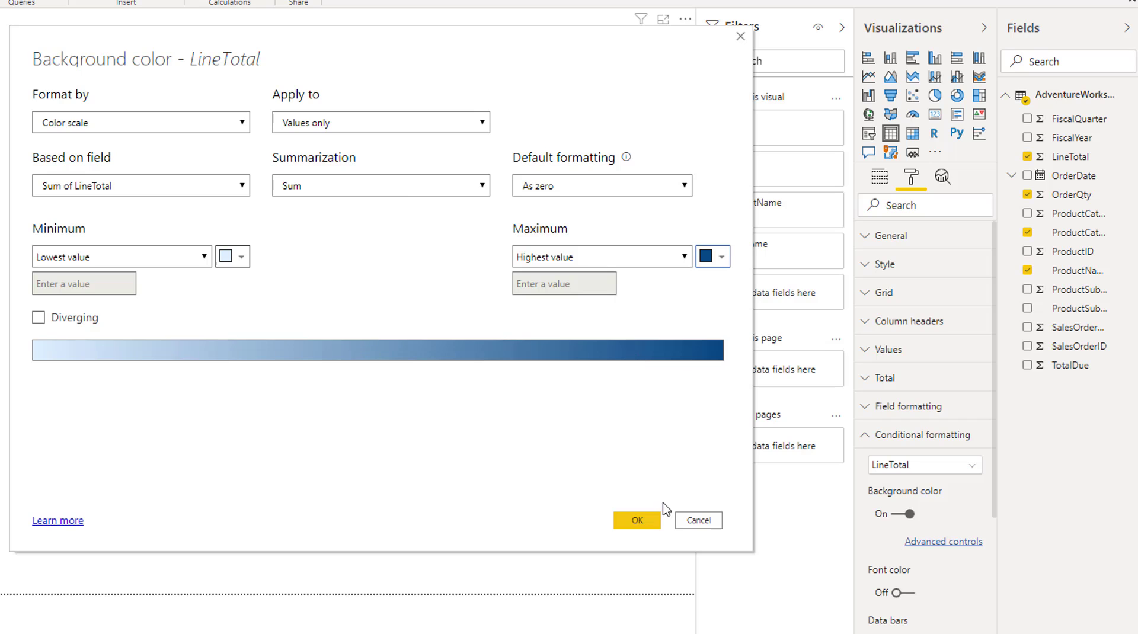
left_click(638, 520)
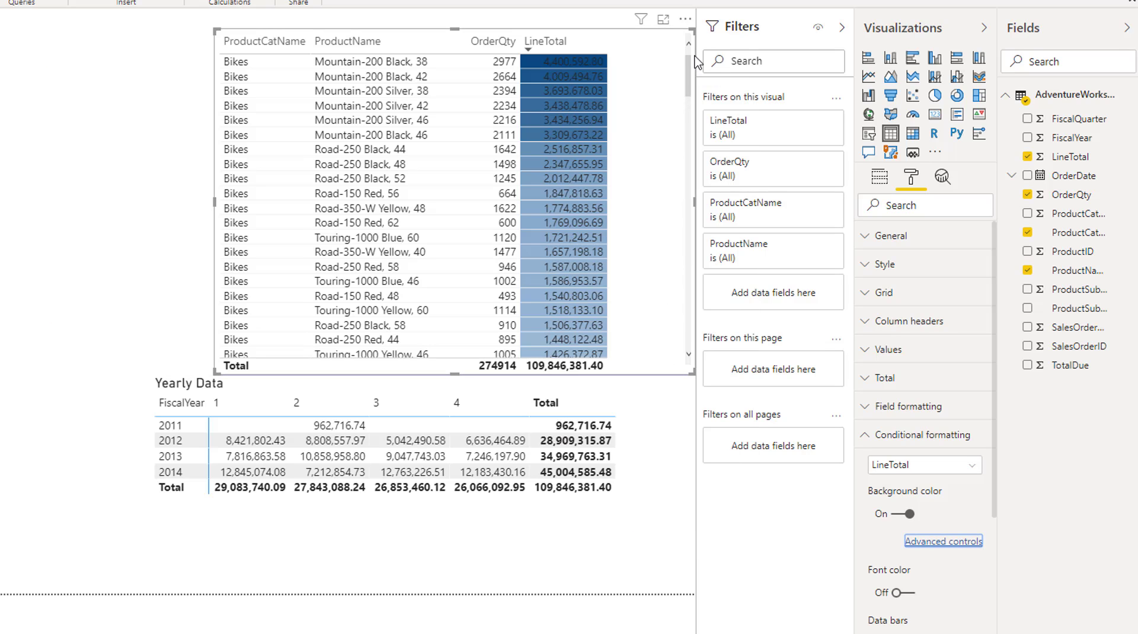
scroll(694, 142, "down", 15)
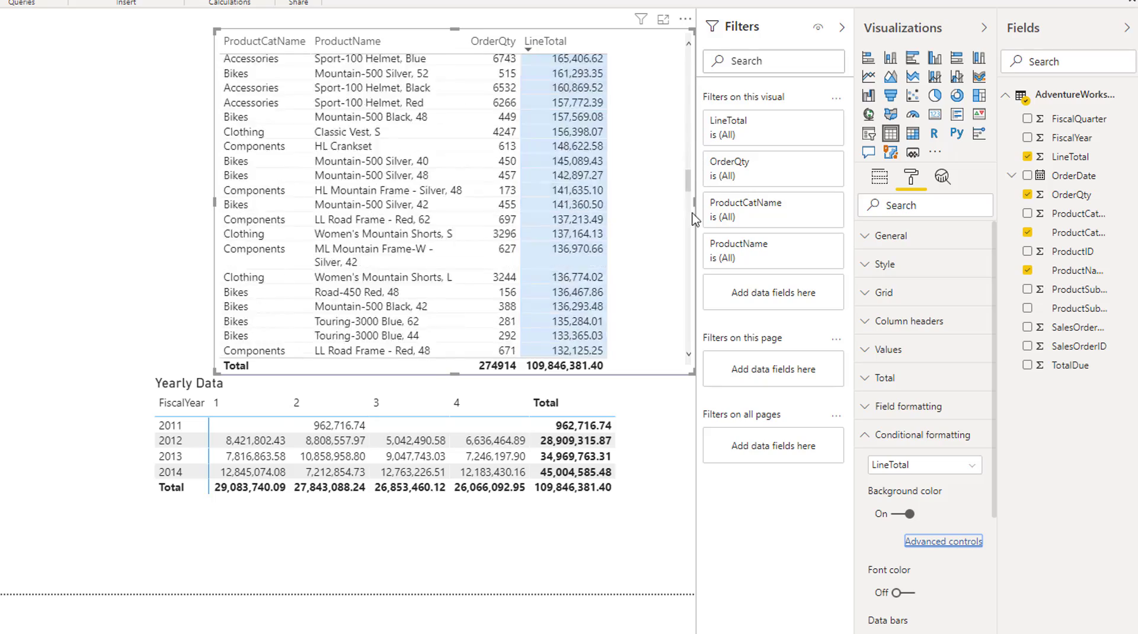
left_click_drag(692, 213, 689, 43)
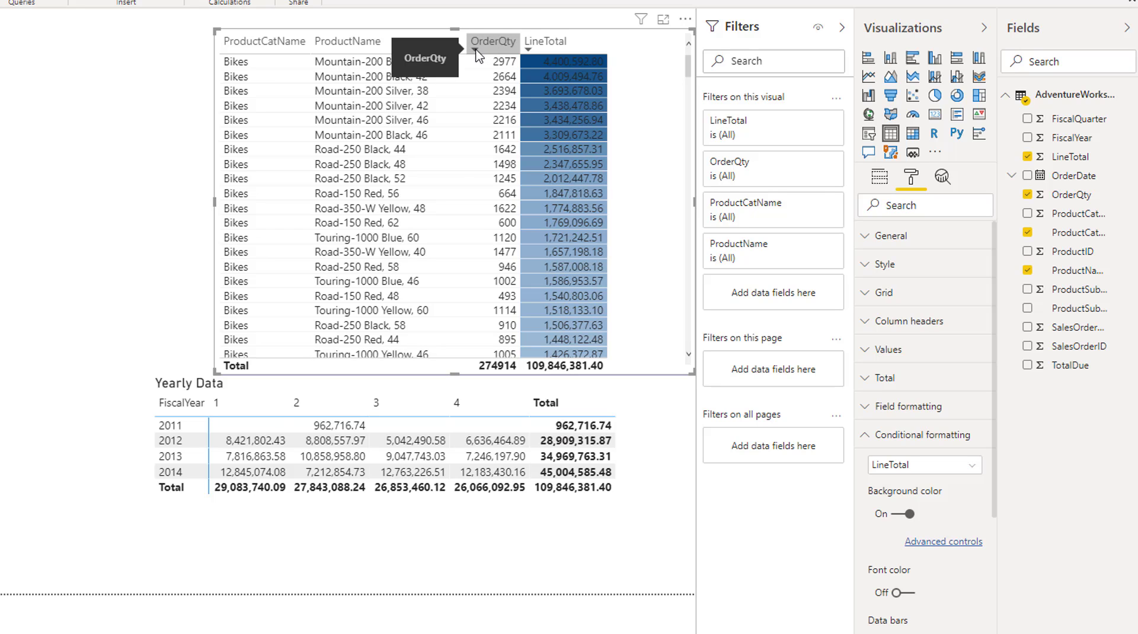
Sort the product table by OrderQty in descending order and enable font color conditional formatting for the OrderQty column.
left_click(493, 41)
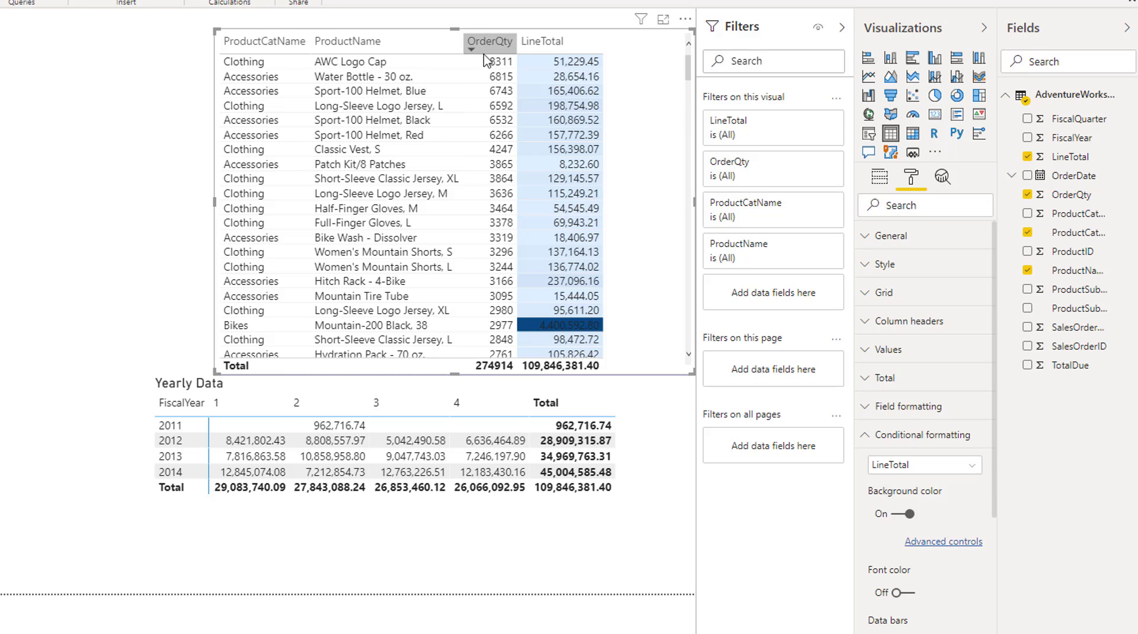
left_click(975, 469)
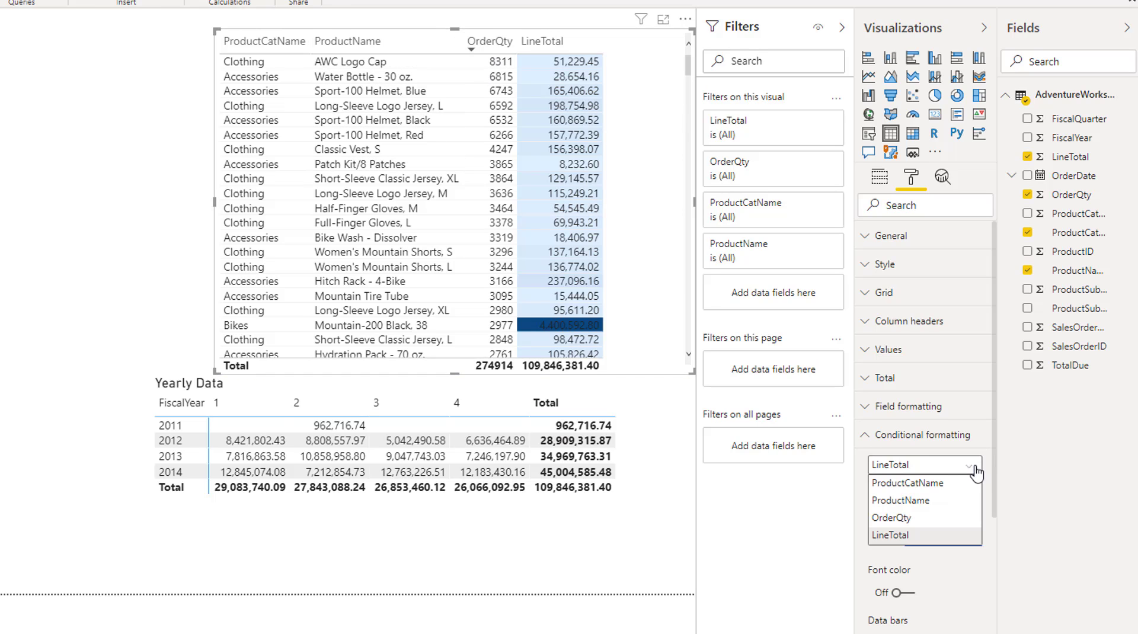
left_click(895, 517)
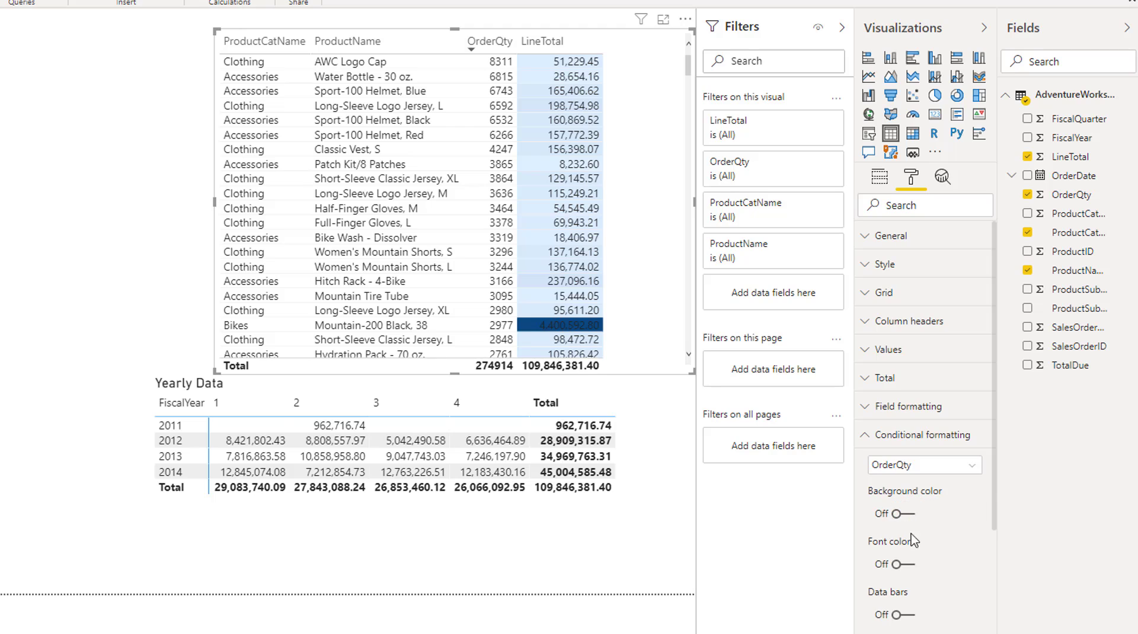
left_click(909, 570)
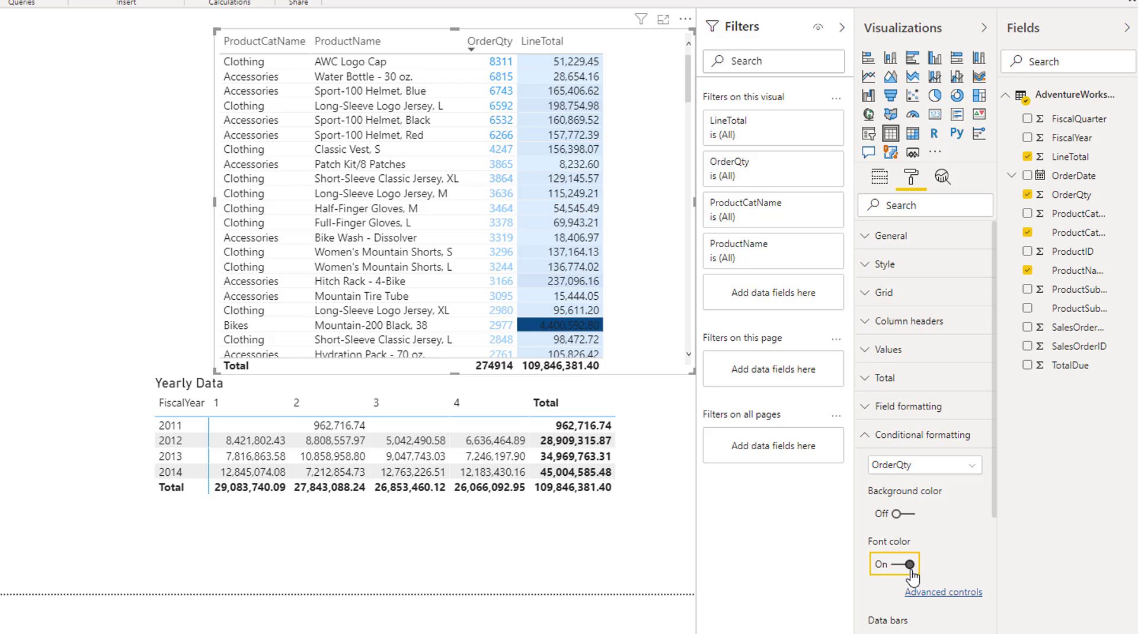
mouse_move(690, 60)
left_mouse_down()
mouse_move(689, 240)
mouse_move(682, 69)
left_mouse_up()
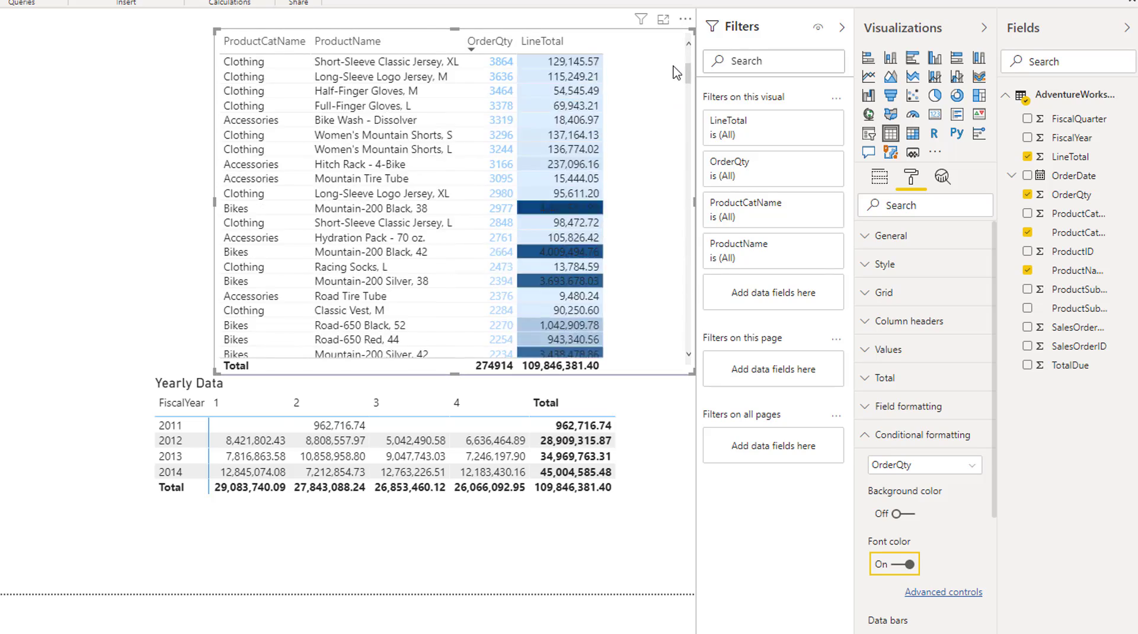
Set the OrderQty font color scale to run from light yellow at the lowest value to dark golden brown at the highest.
left_click(964, 594)
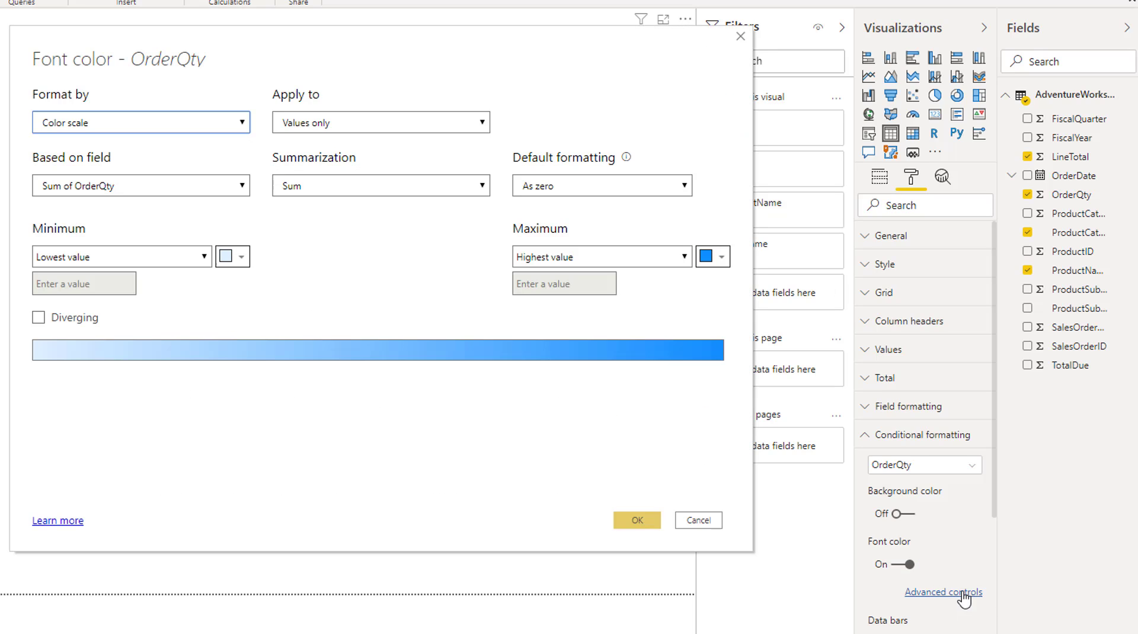
left_click(242, 257)
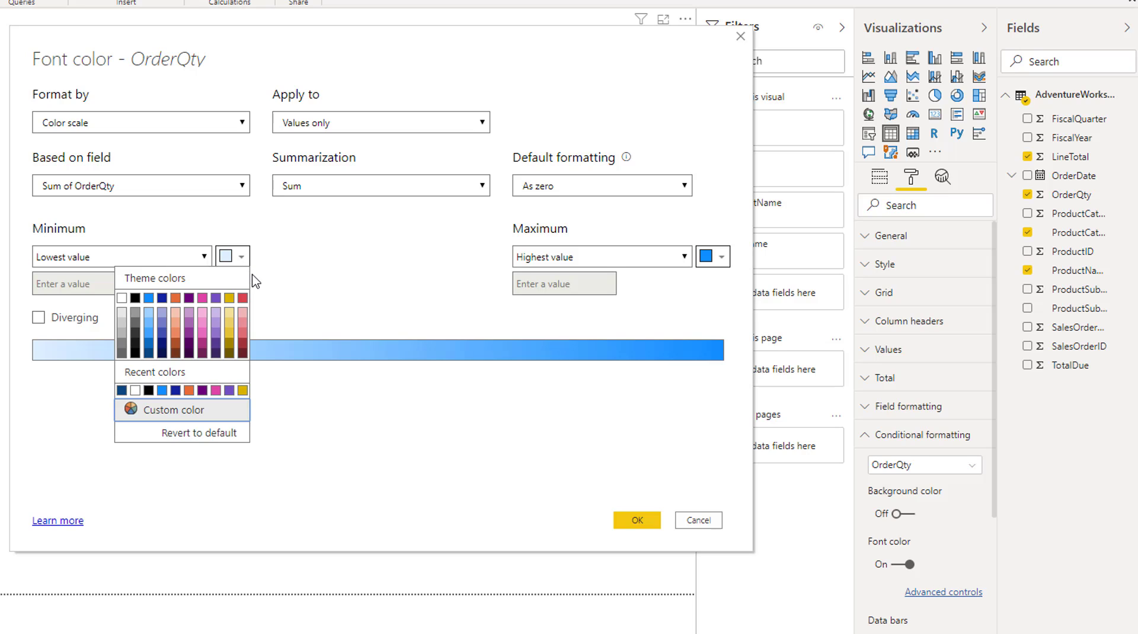
left_click(229, 321)
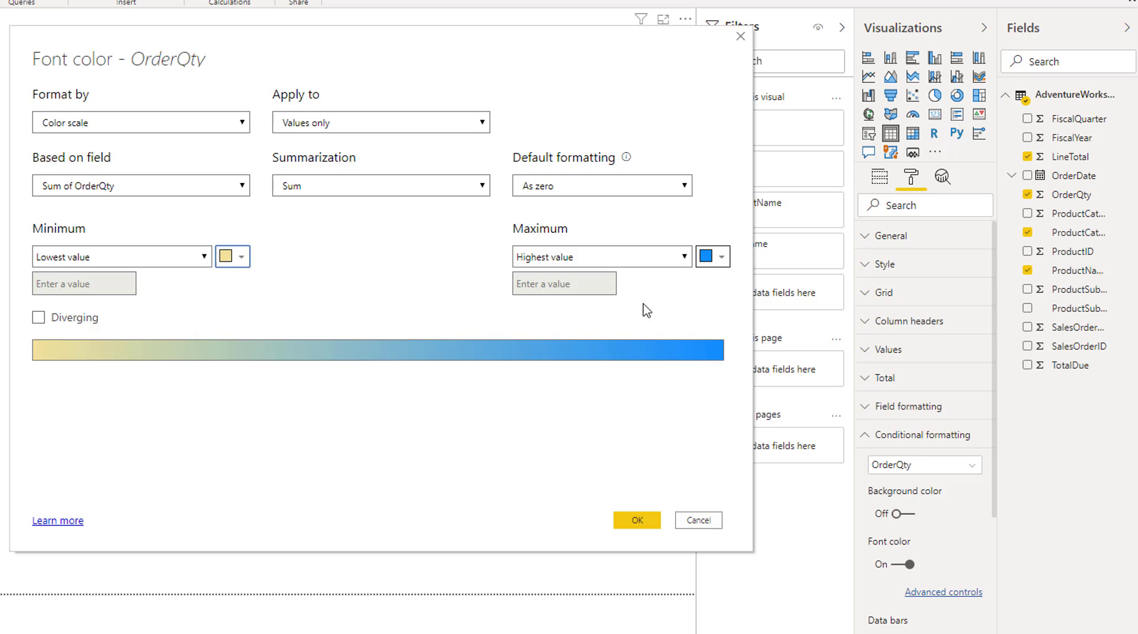
left_click(722, 265)
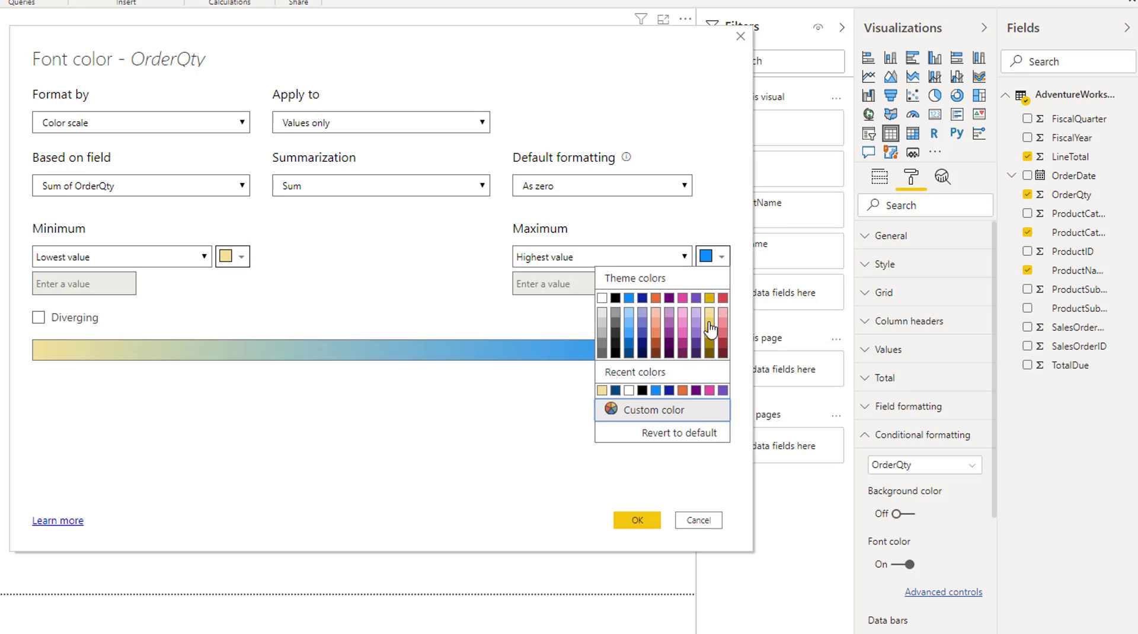
left_click(713, 363)
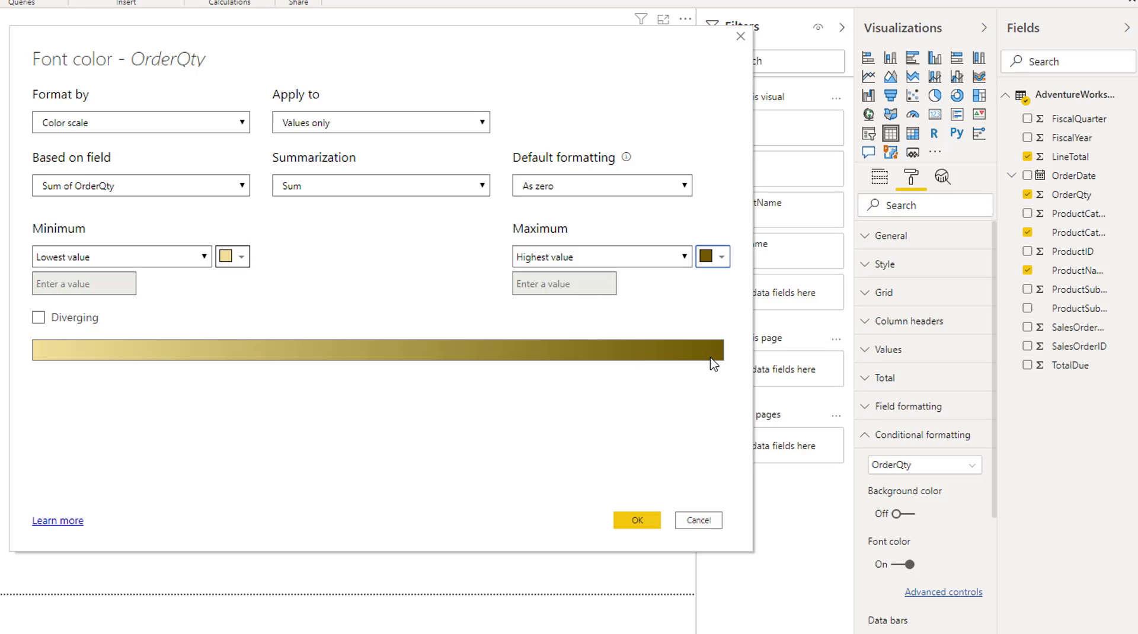
left_click(638, 521)
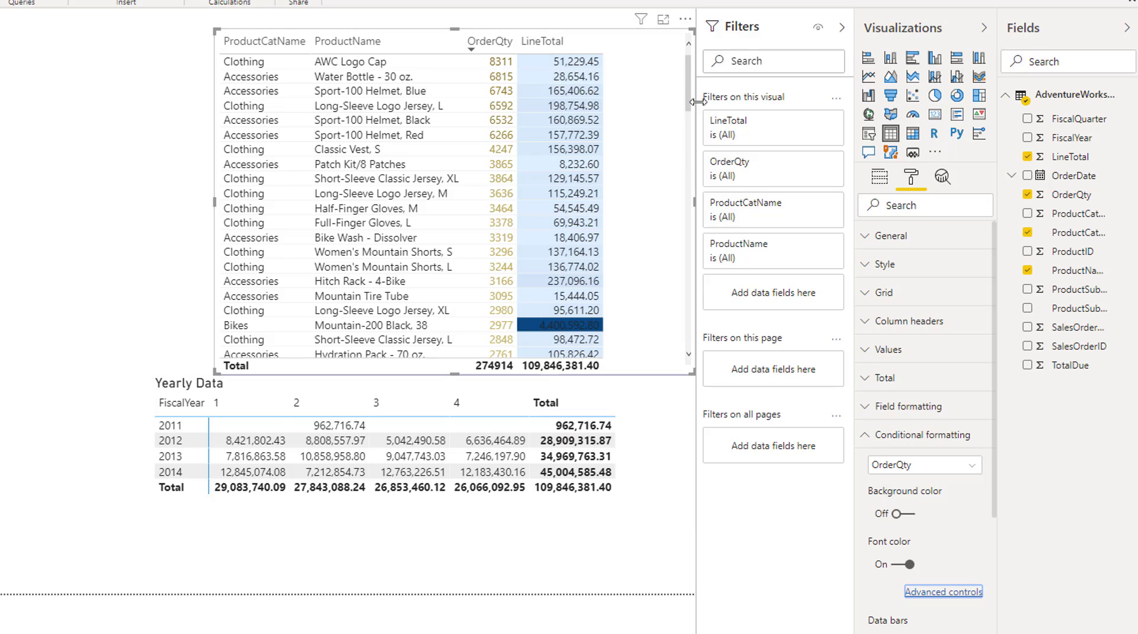
Inspect the OrderQty font shading in ascending order, and return the product table to descending order.
left_click_drag(689, 66, 670, 46)
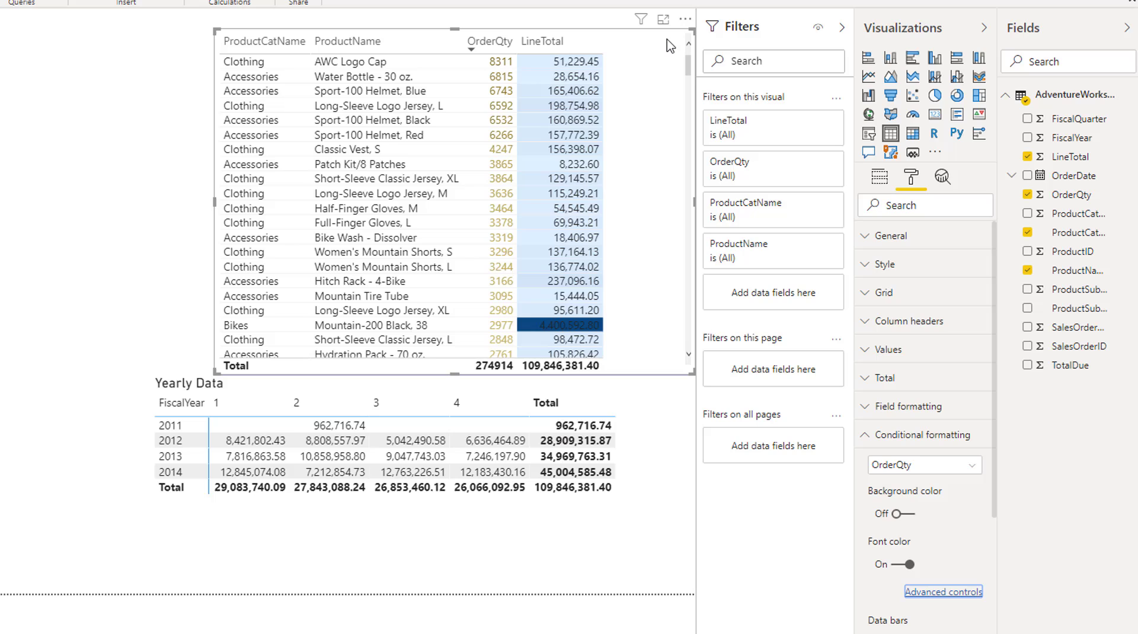
left_click(501, 78)
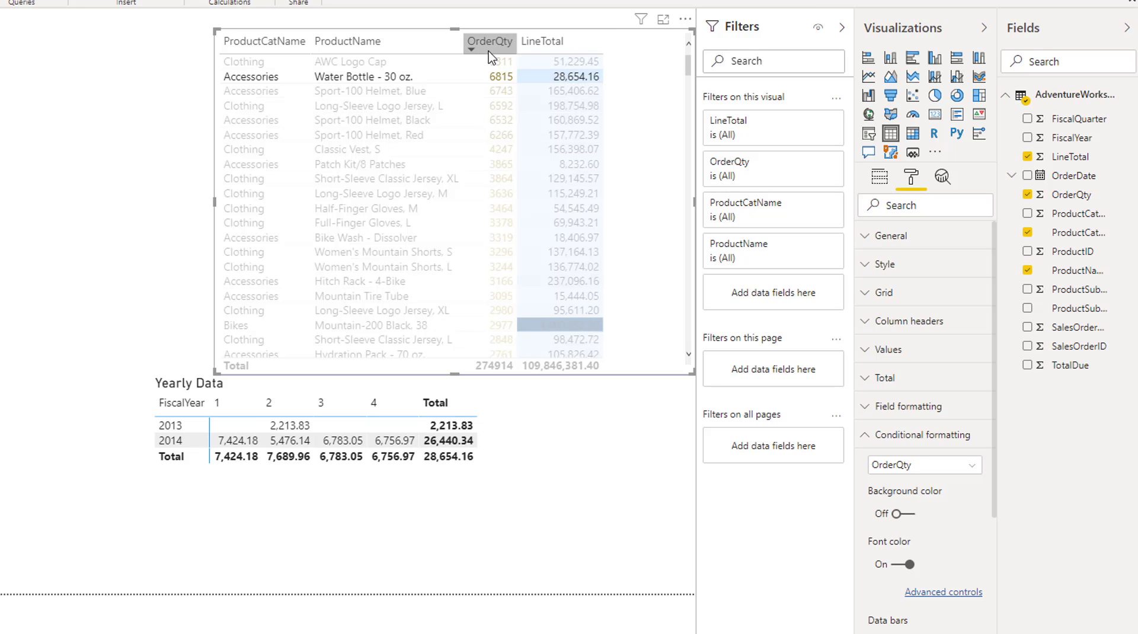
left_click(490, 51)
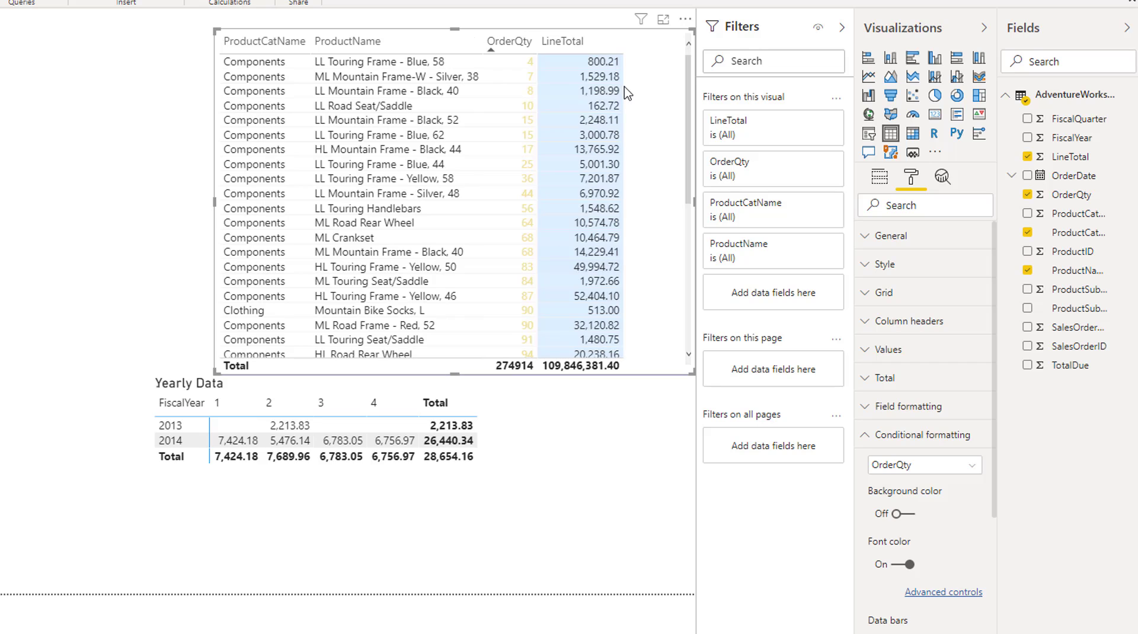
left_click_drag(689, 78, 651, 30)
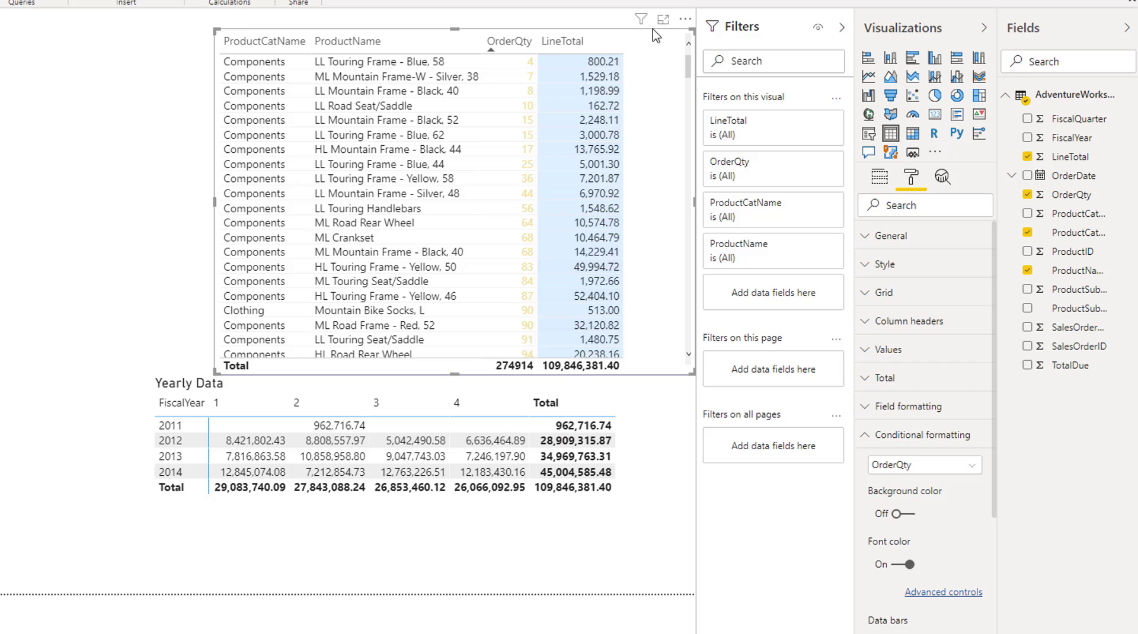
left_click(491, 52)
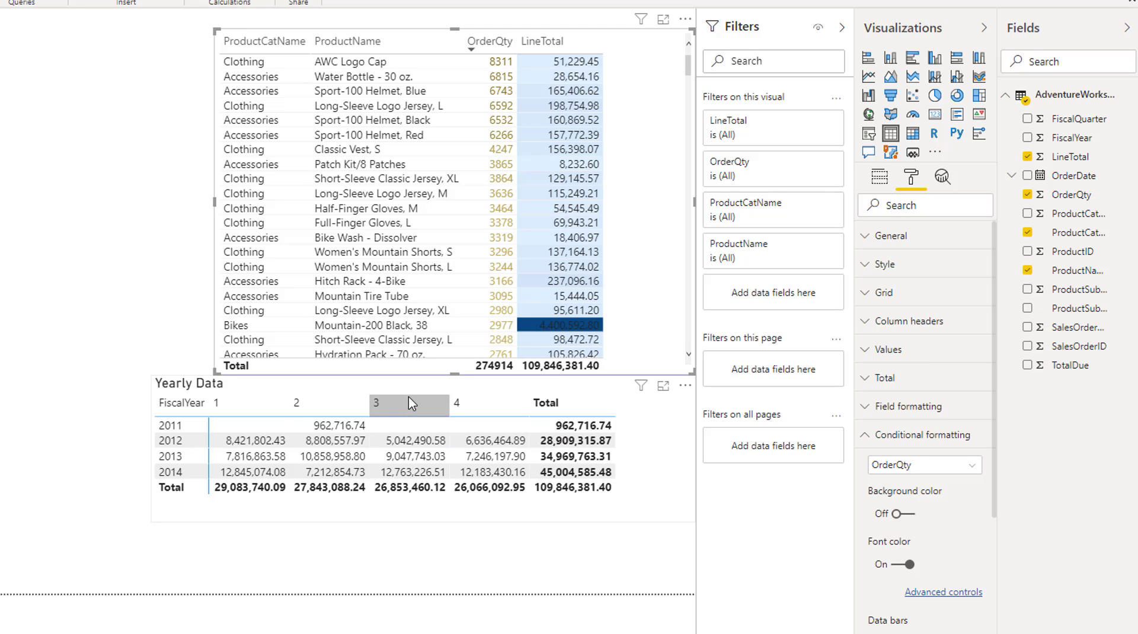
Select the Yearly Data matrix and bring up its conditional formatting options for LineTotal.
left_click(264, 397)
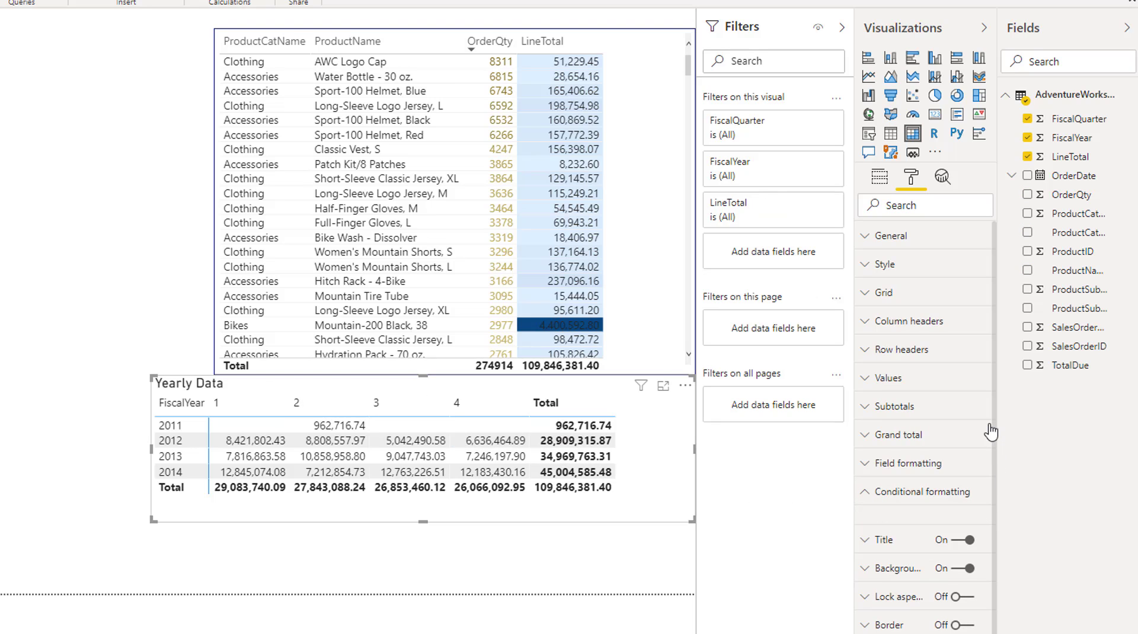
left_click(866, 493)
left_click(886, 490)
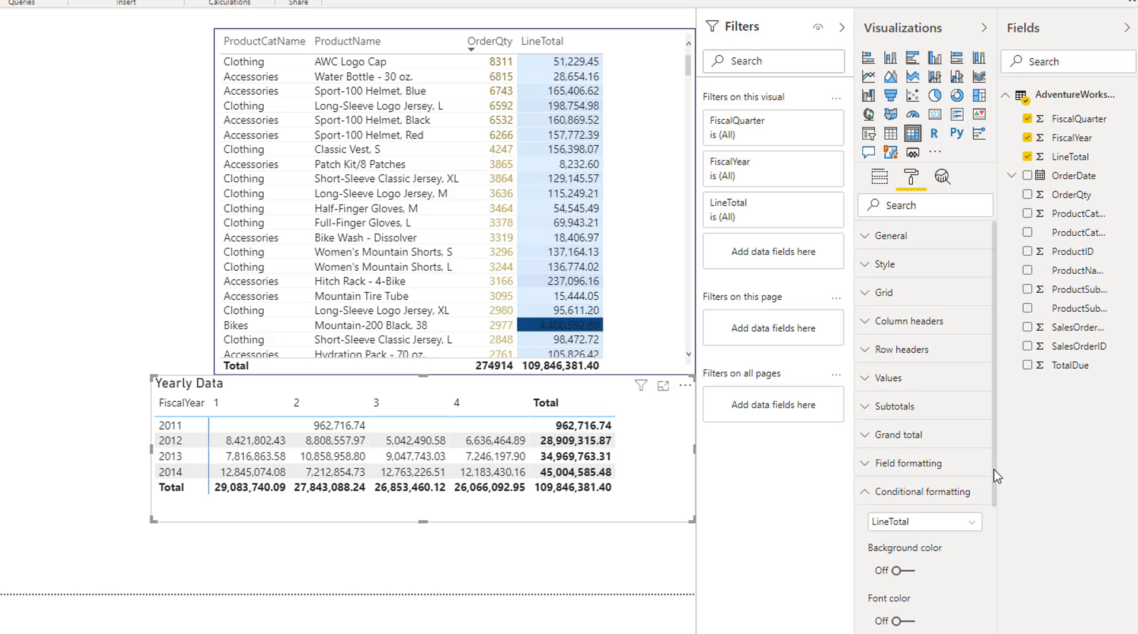
left_click_drag(994, 475, 981, 574)
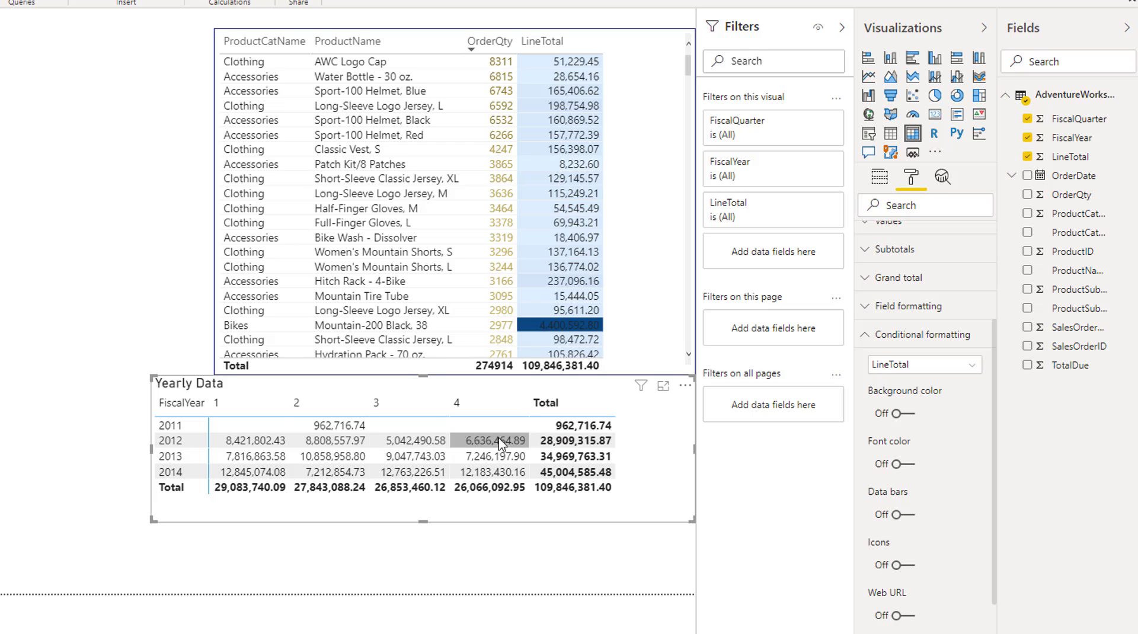
mouse_move(508, 443)
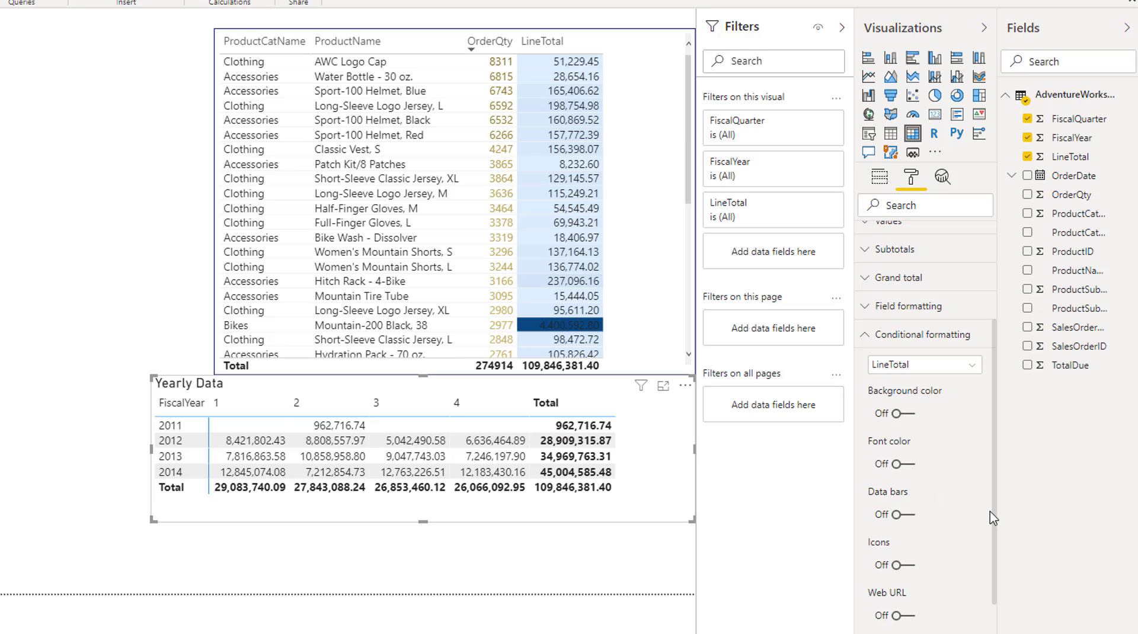
Enable data bars for the matrix's LineTotal values and show only the bars without the numbers.
left_click(910, 520)
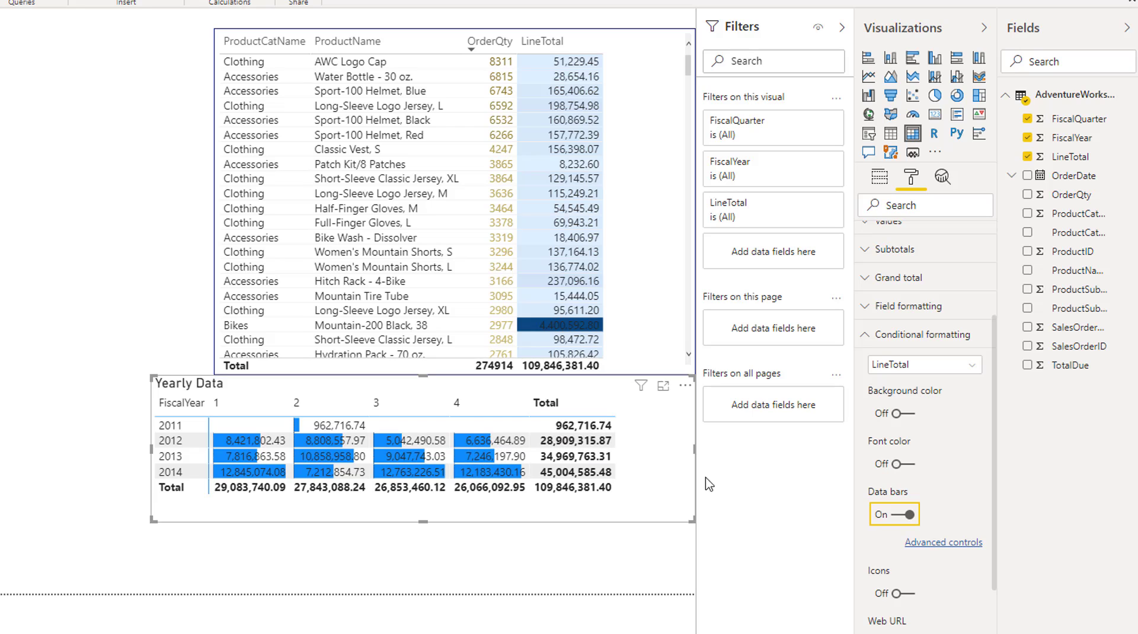
left_click(941, 544)
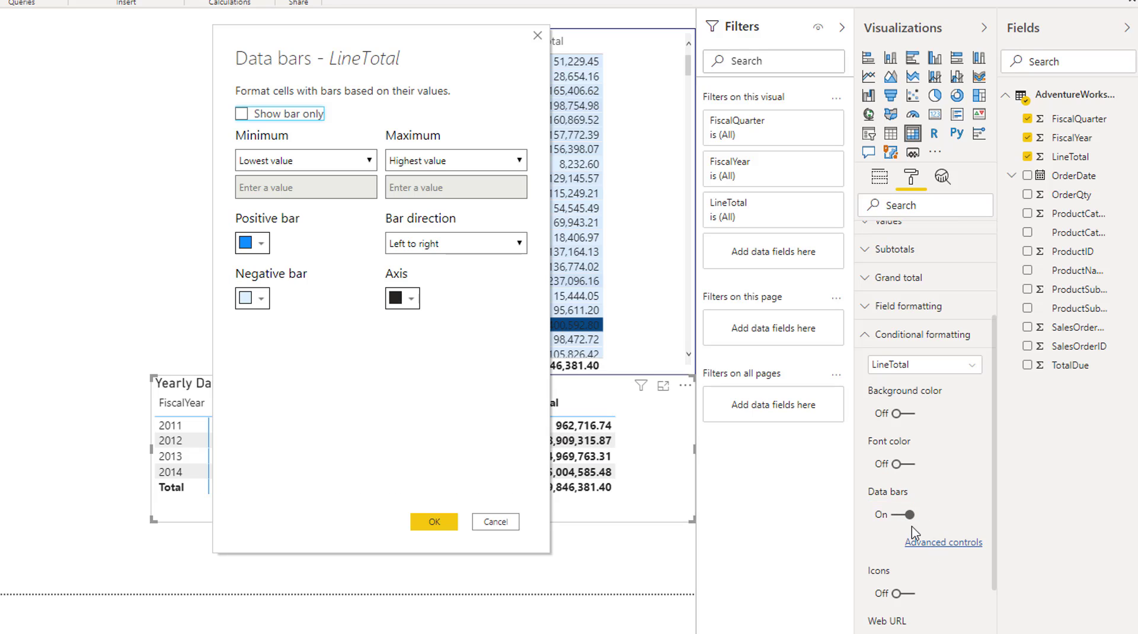
left_click(446, 64)
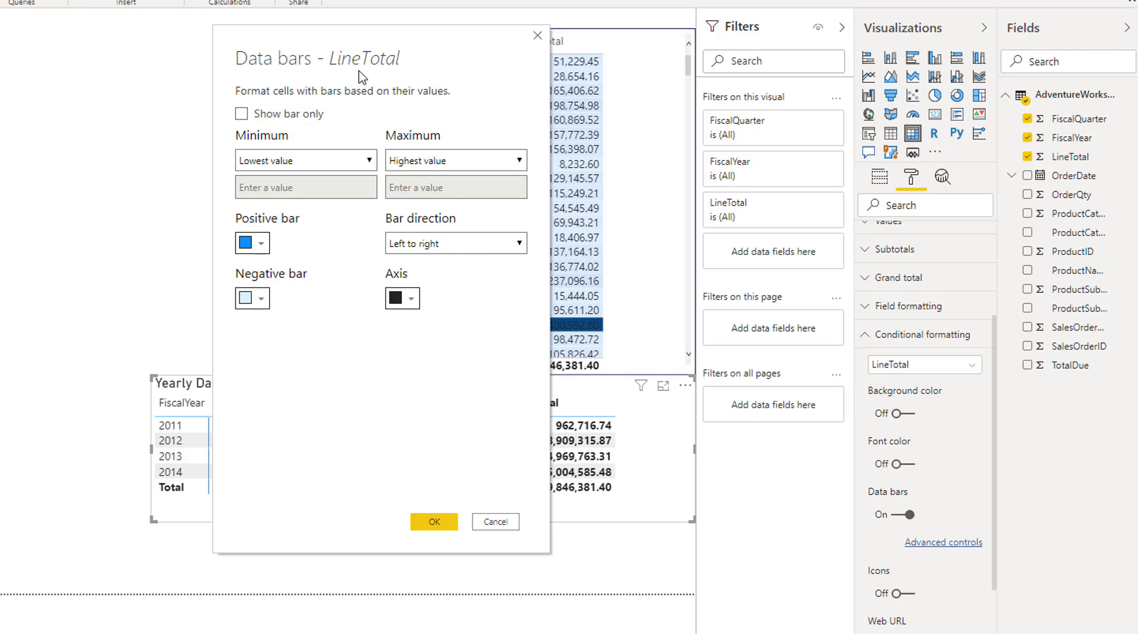
left_click(241, 113)
left_click(434, 522)
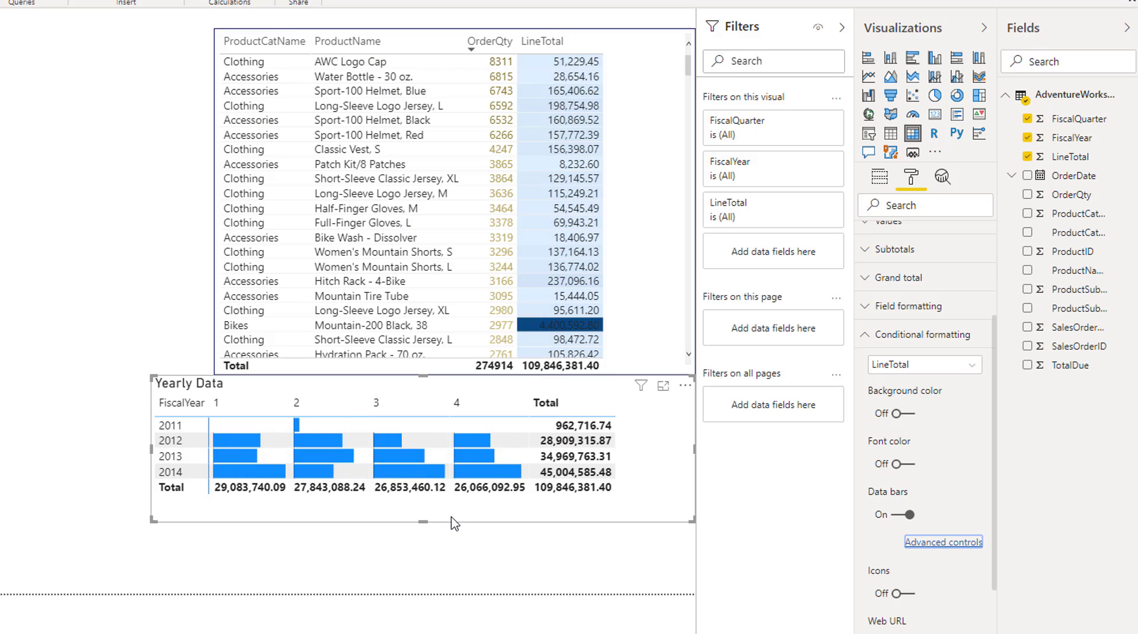
Disable the bar-only option so the matrix shows the LineTotal numbers together with the data bars.
mouse_move(488, 474)
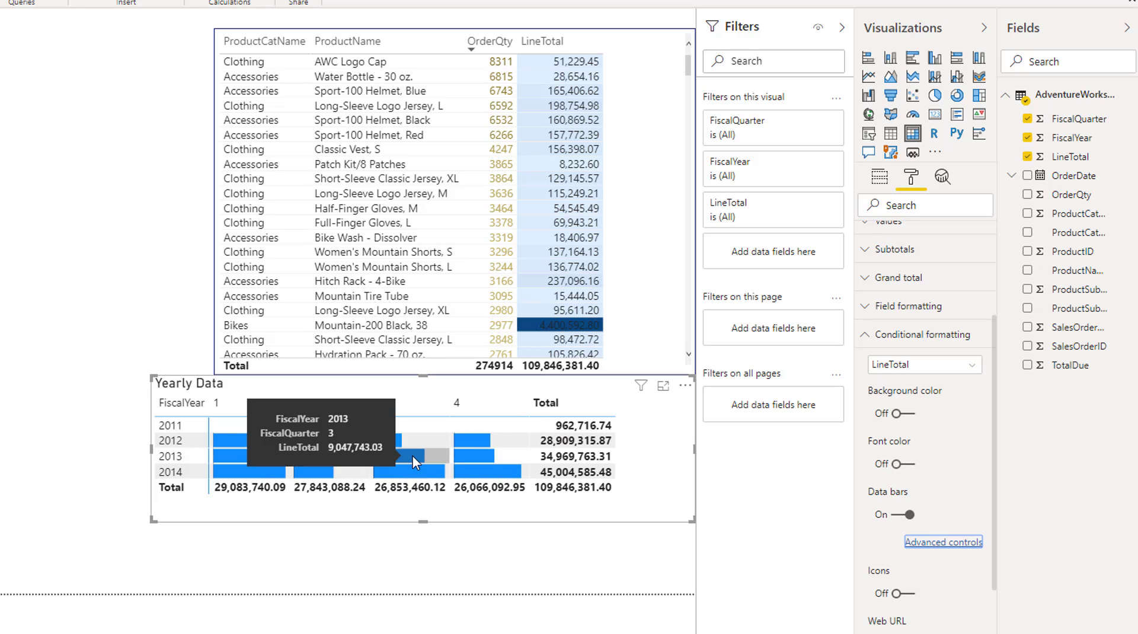
left_click(950, 549)
left_click(242, 113)
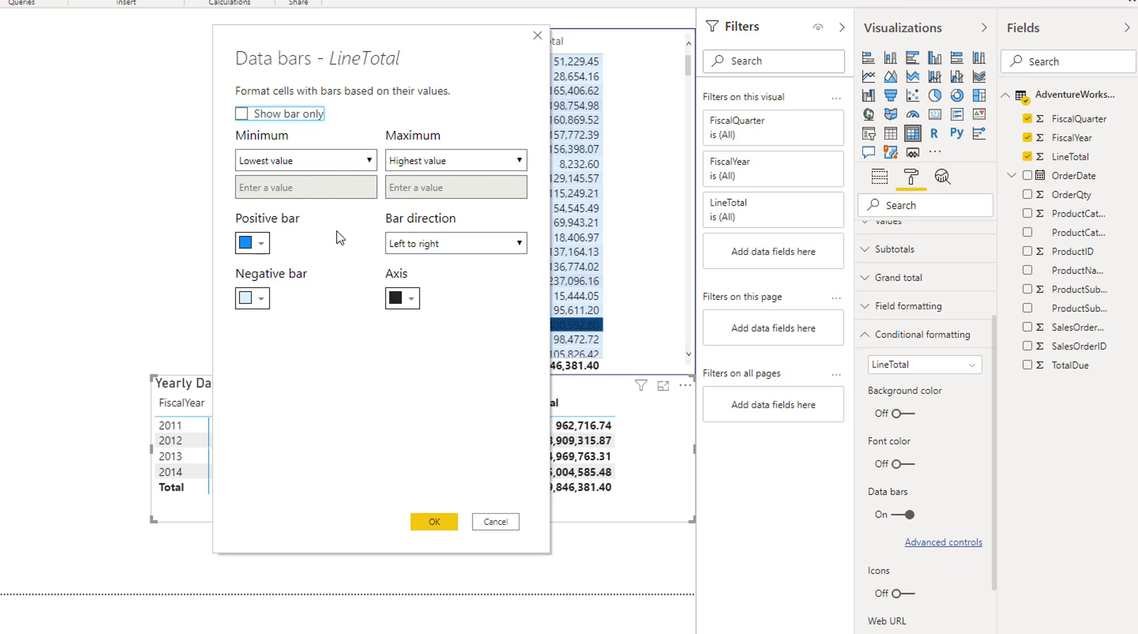
left_click(424, 522)
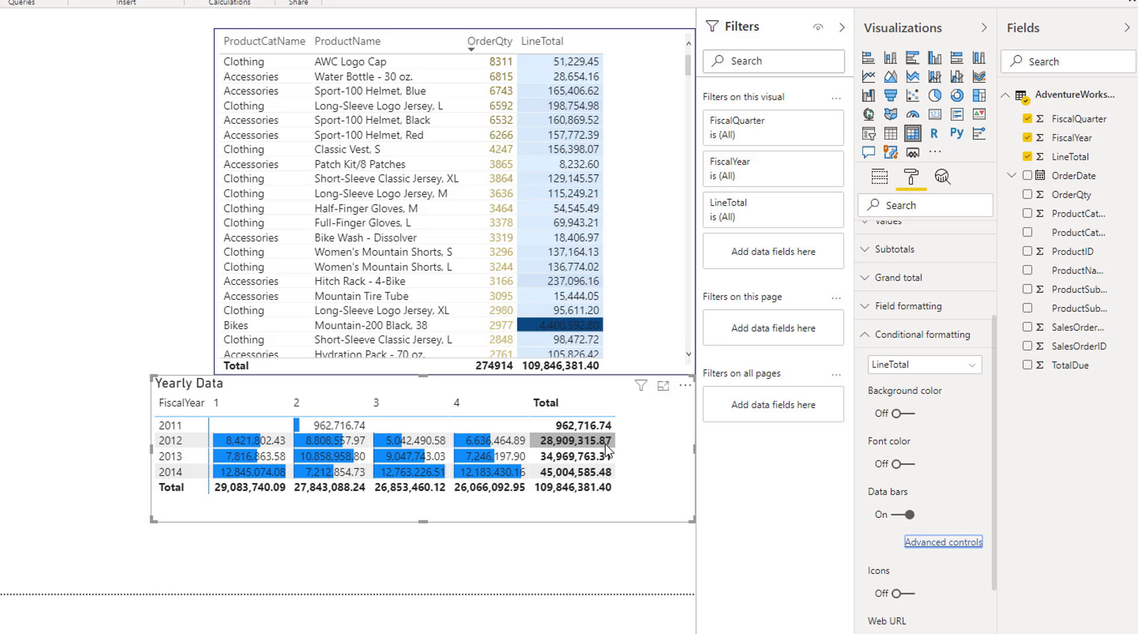
Turn off the data bars for the matrix's LineTotal values.
scroll(989, 474, "down", 5)
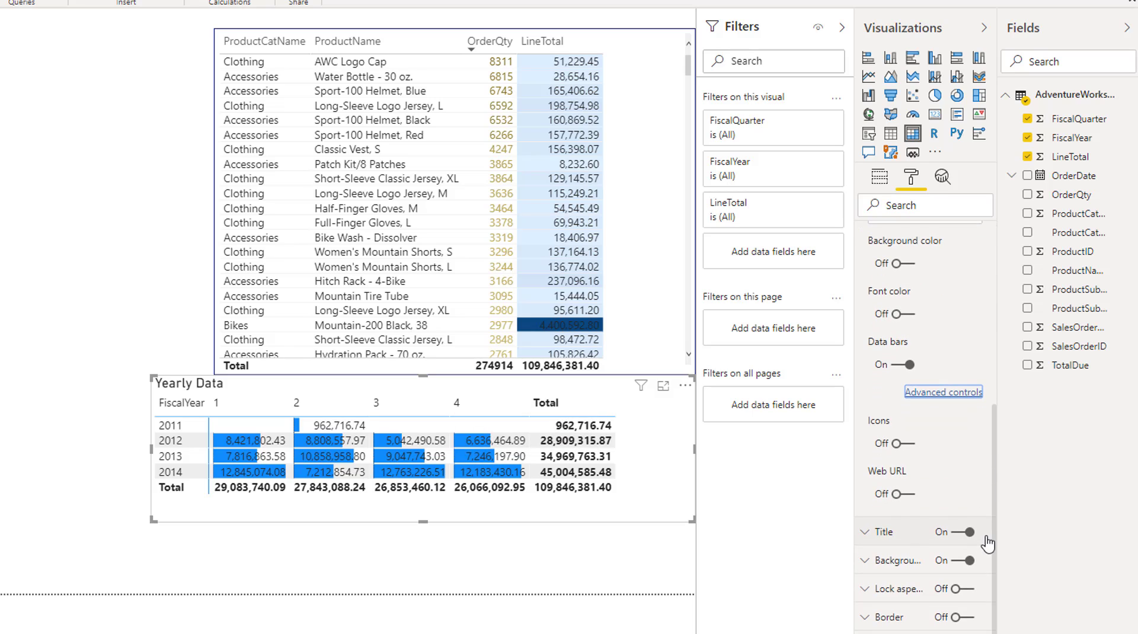
scroll(972, 415, "up", 3)
left_click(946, 315)
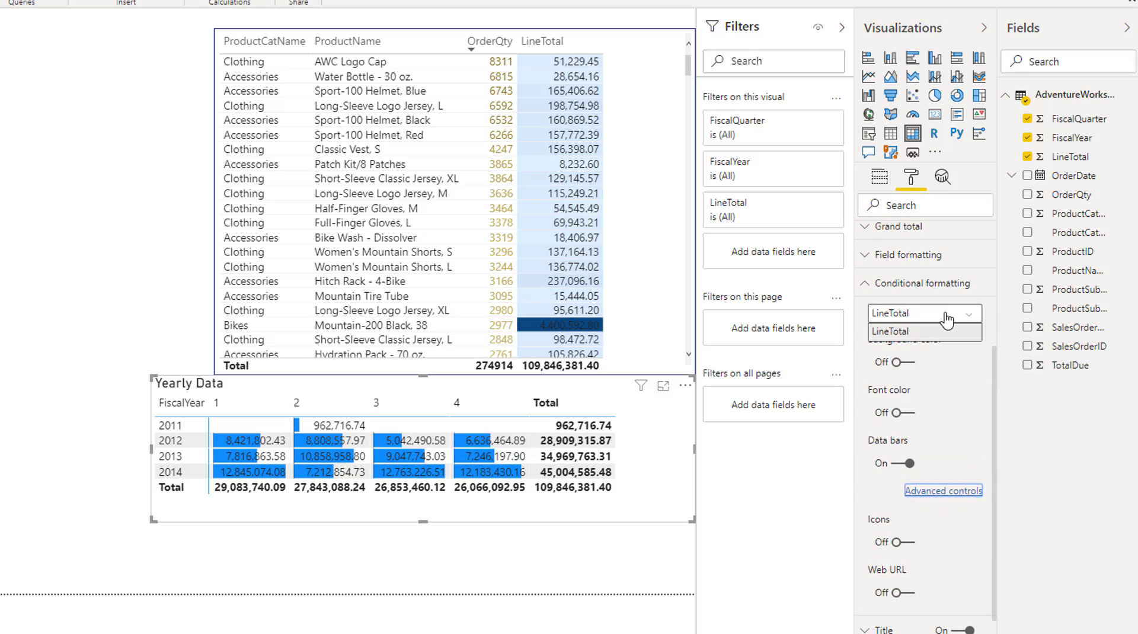
left_click(947, 331)
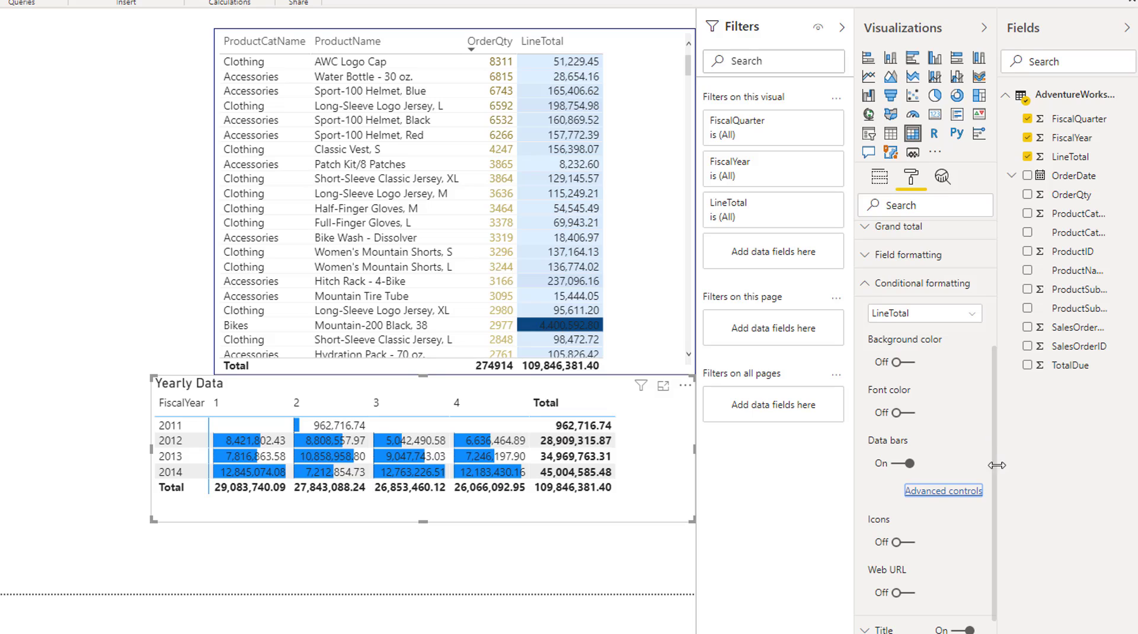
left_click(906, 463)
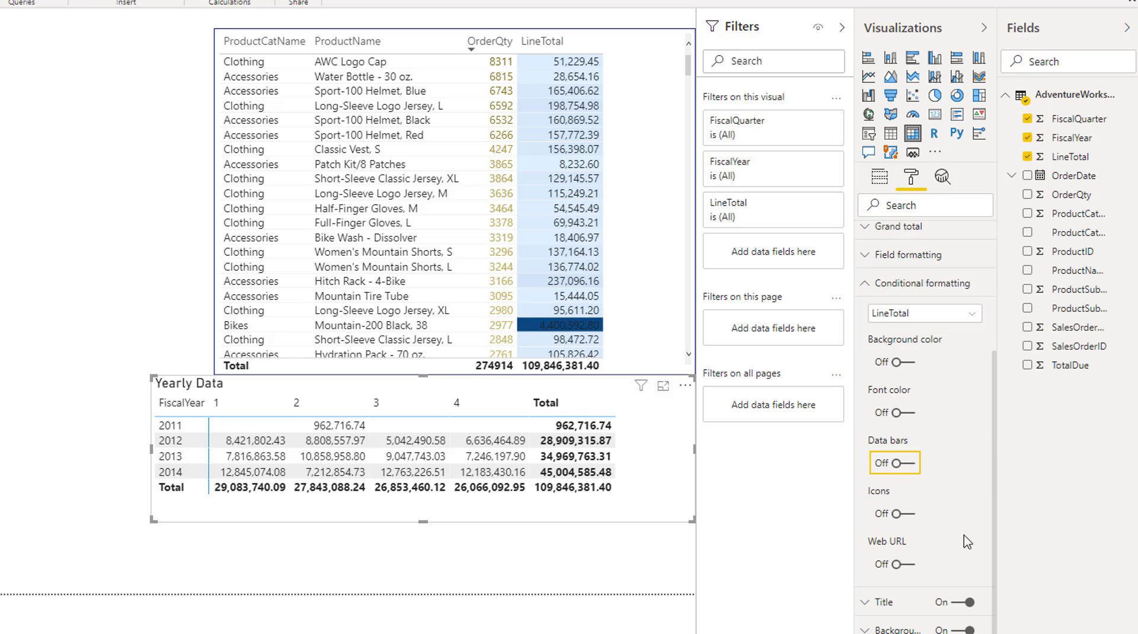
Enable icons for the matrix's LineTotal values and assign dark-framed red, yellow and green circles to the three rules in ascending order.
left_click(908, 515)
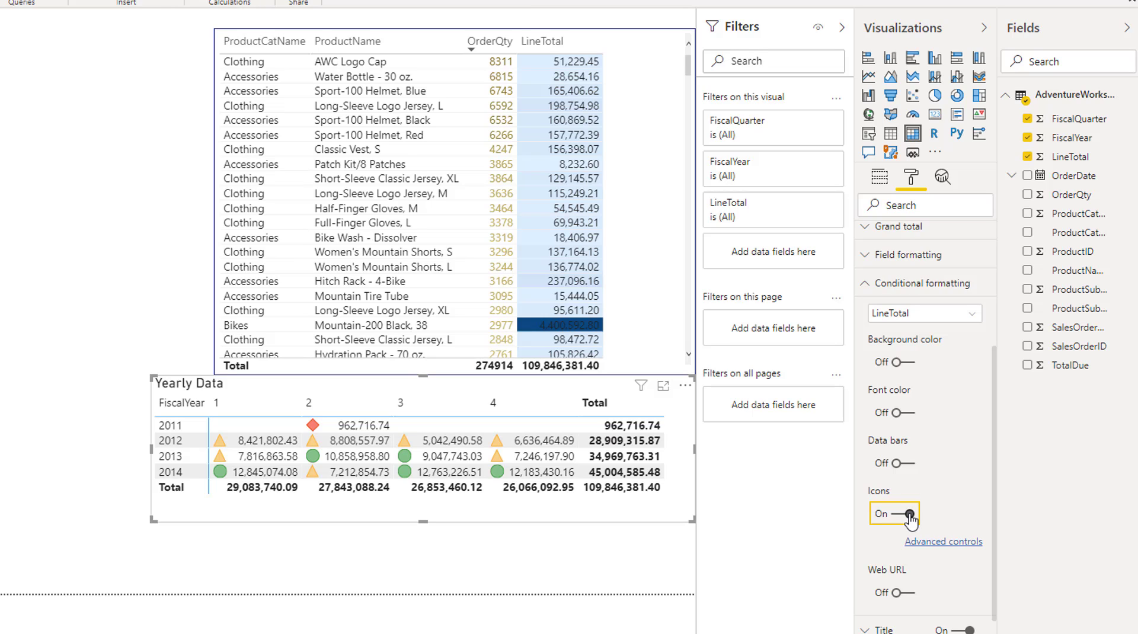
left_click(931, 541)
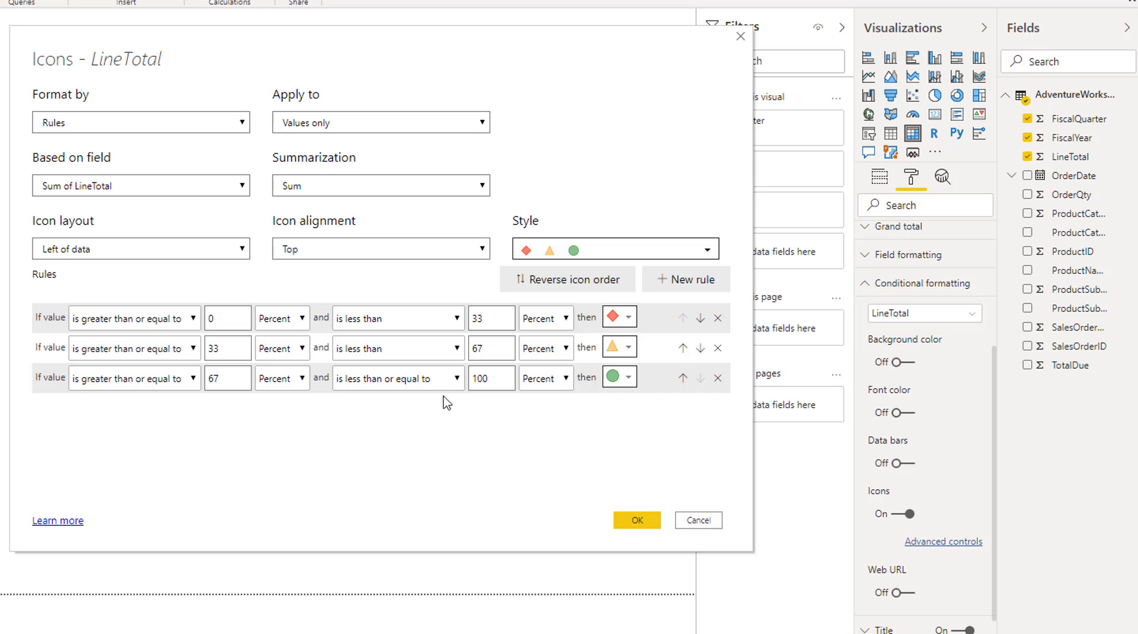
left_click(628, 318)
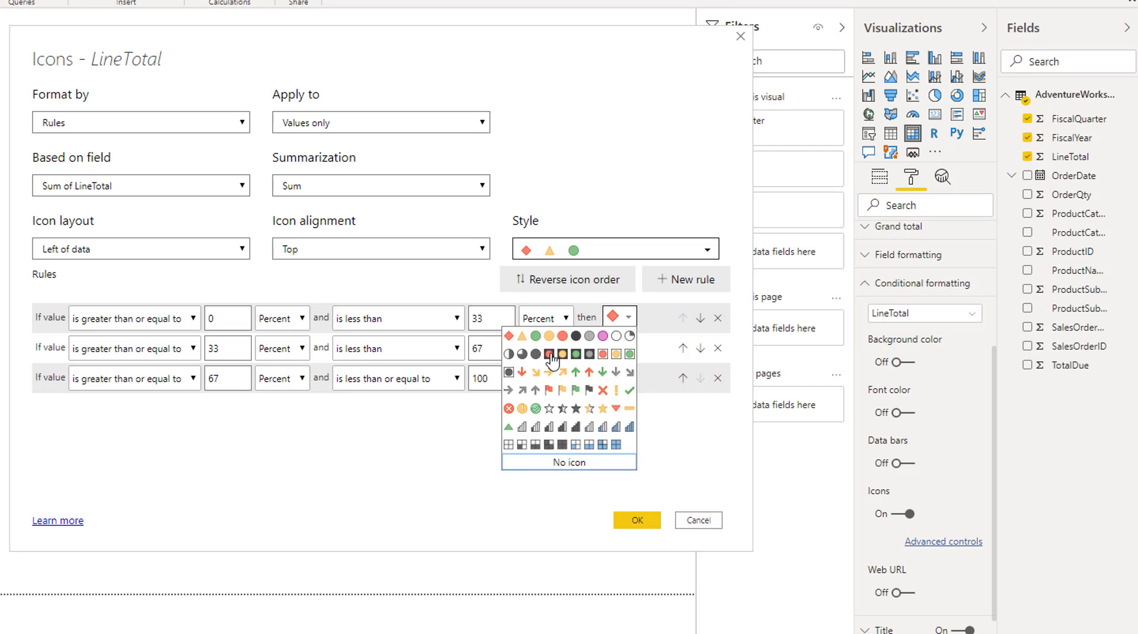
left_click(548, 353)
left_click(616, 351)
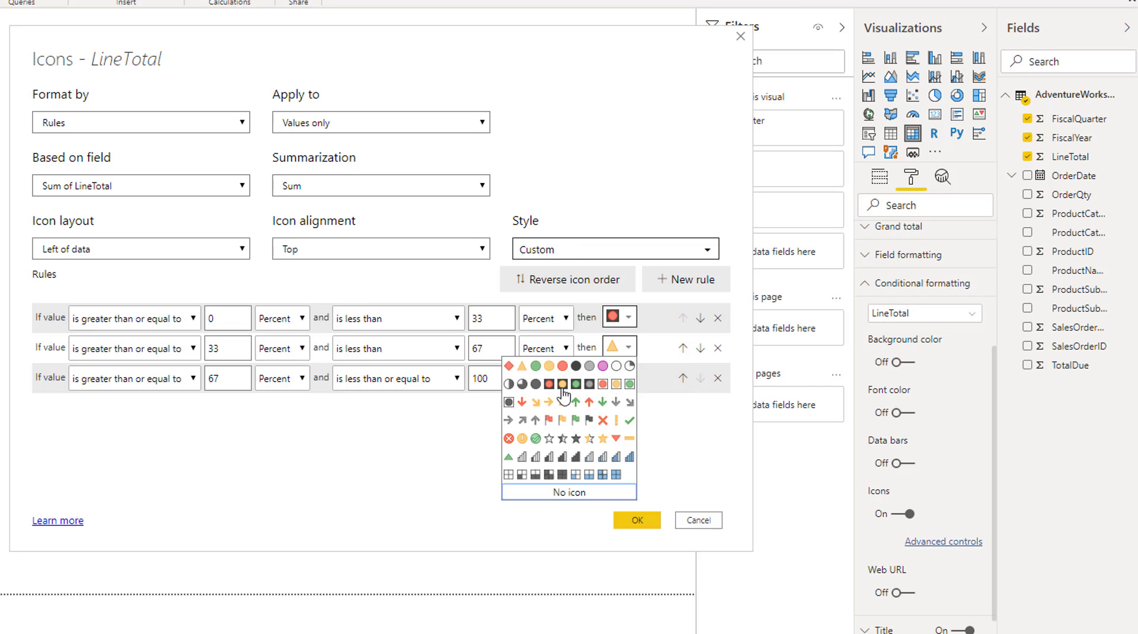
left_click(563, 392)
left_click(628, 378)
left_click(579, 418)
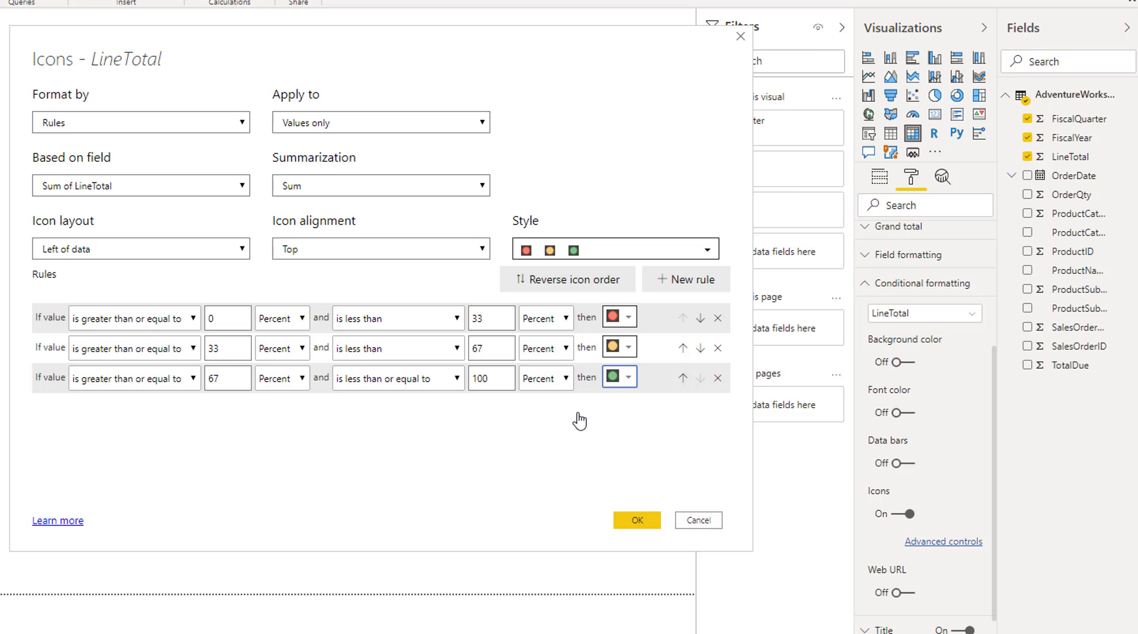
Switch the upper limits of all three LineTotal icon rules from Percent to Number.
left_click(563, 320)
left_click(554, 344)
left_click(563, 350)
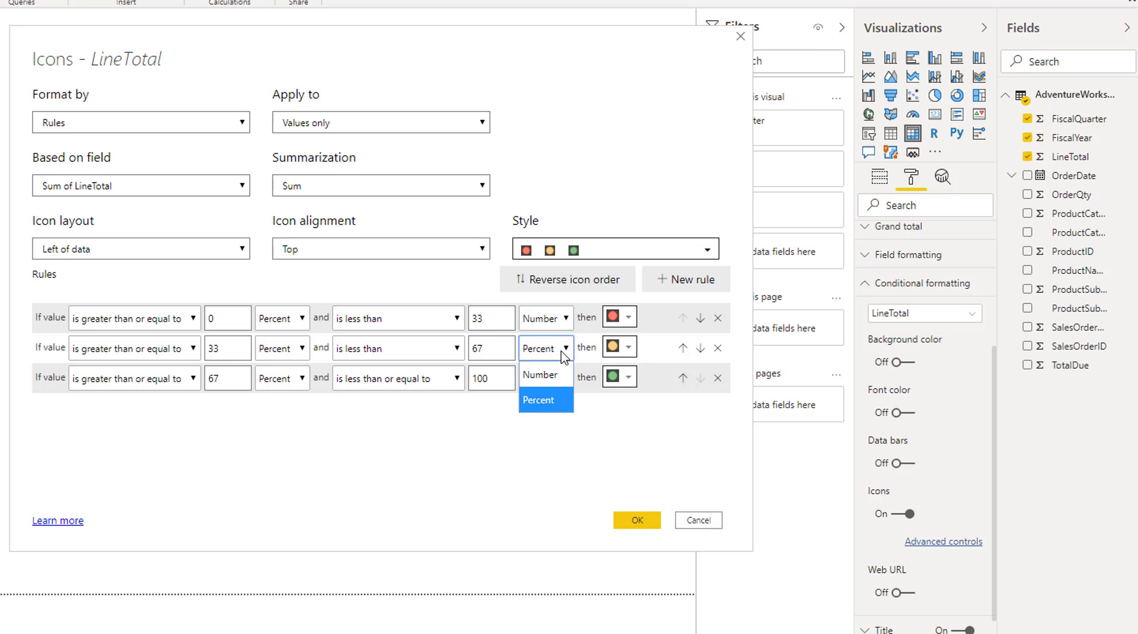
left_click(556, 372)
left_click(564, 380)
left_click(540, 405)
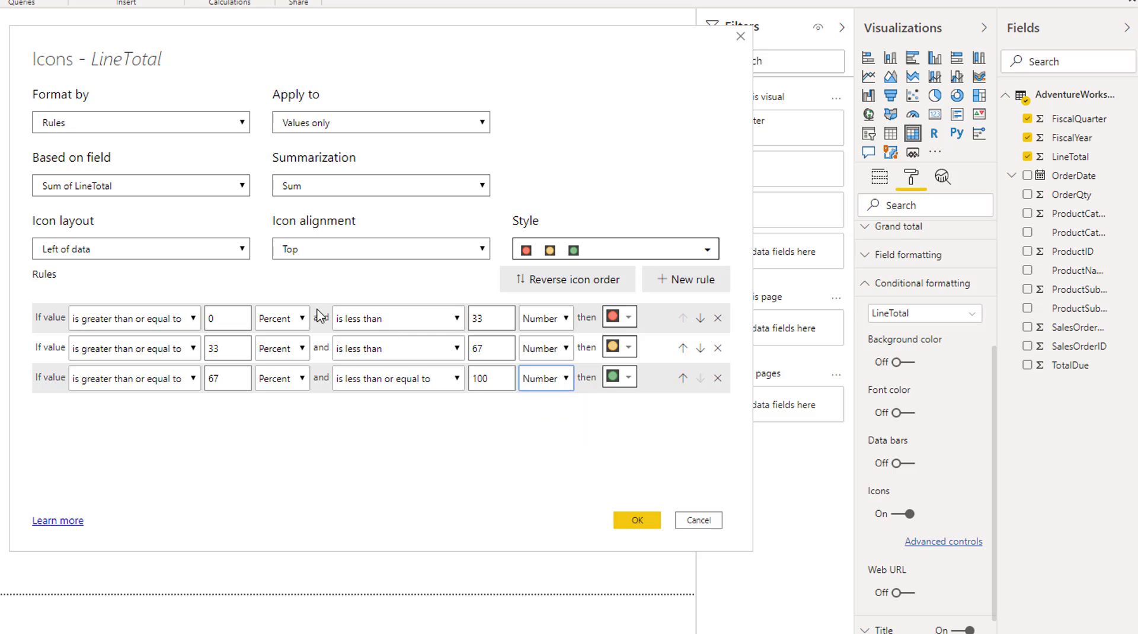
Switch the lower limits of all three icon rules from Percent to Number and move the dialog aside to uncover the matrix.
left_click(300, 318)
left_click(279, 343)
left_click(301, 348)
left_click(278, 371)
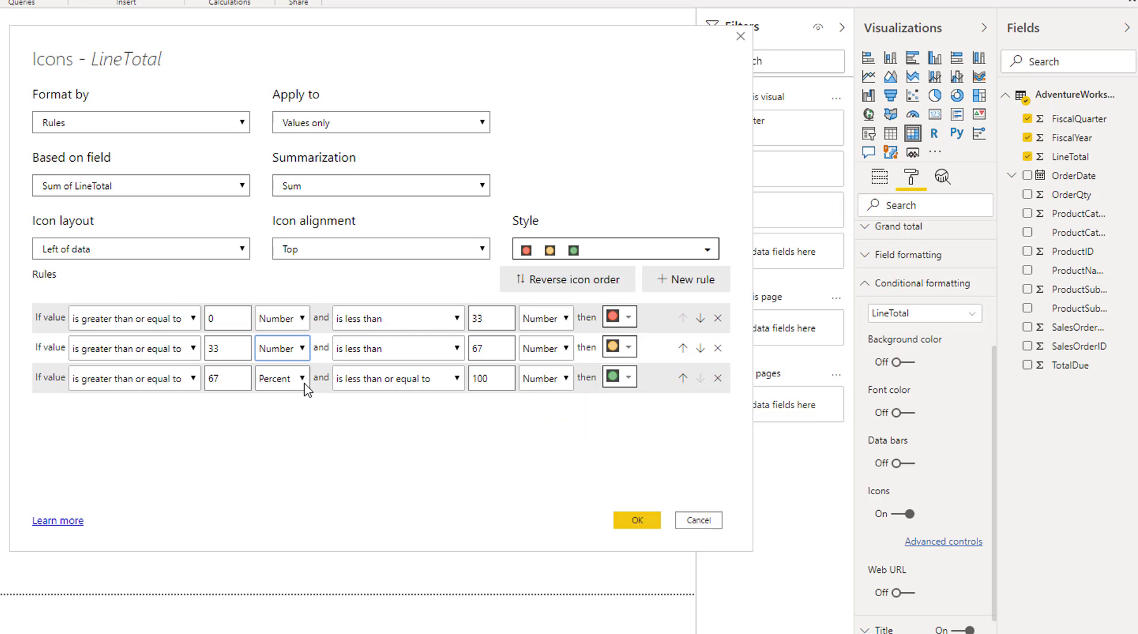
left_click(301, 379)
left_click(296, 396)
left_click(628, 49)
key("Return")
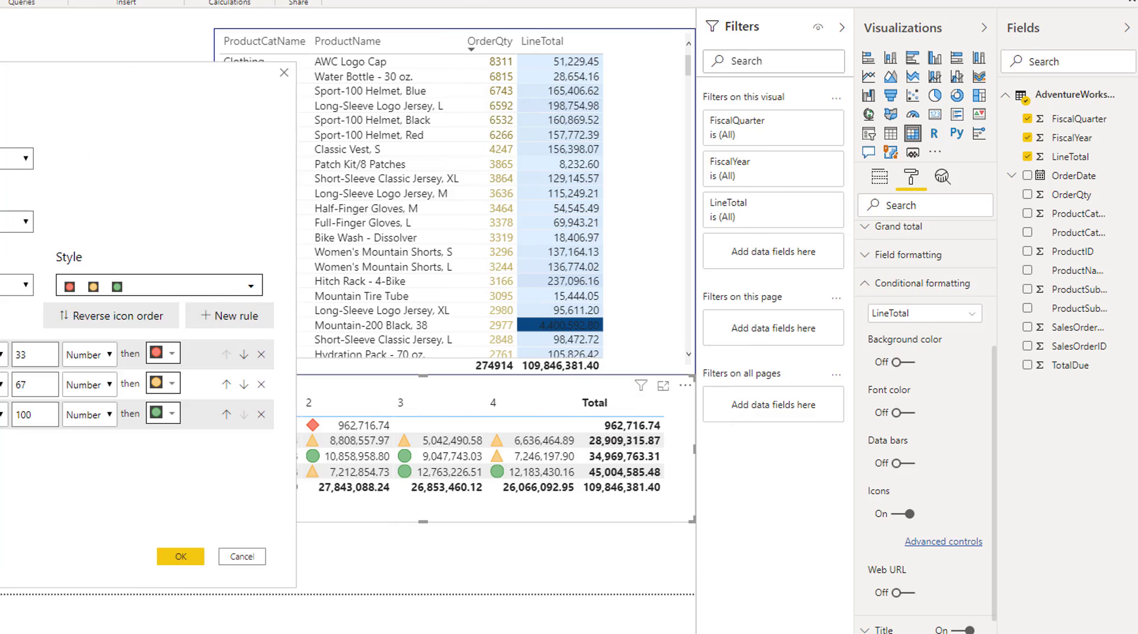
Set the red icon rule's upper limit to 5000000 and the yellow rule's range from 5000000 to below 10000000.
left_click_drag(0, 87, 169, 63)
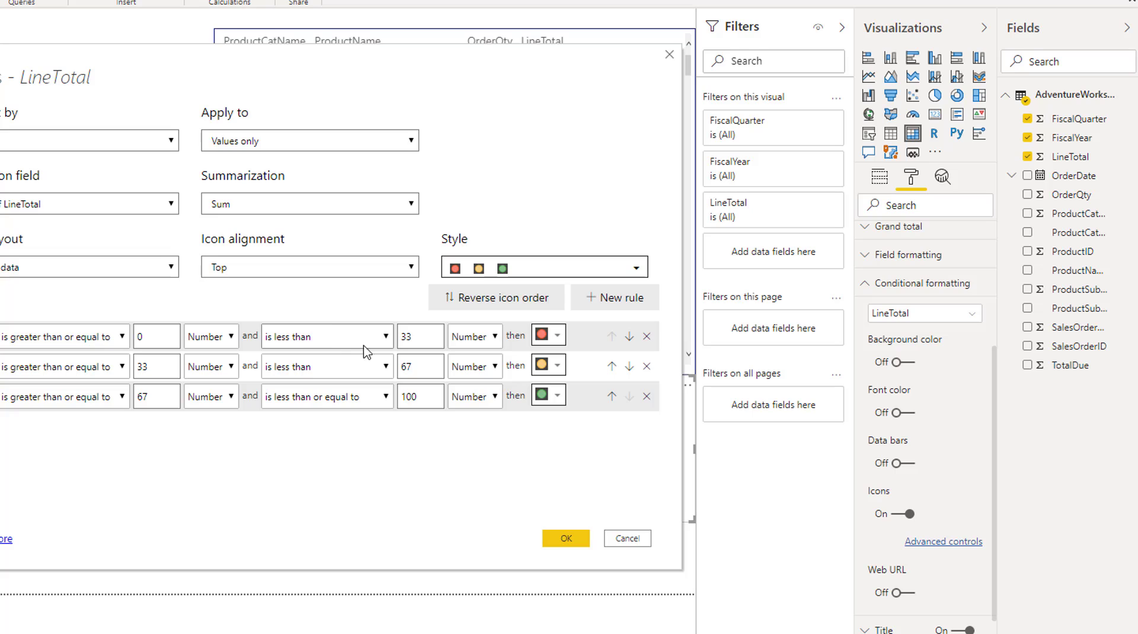
double_click(421, 335)
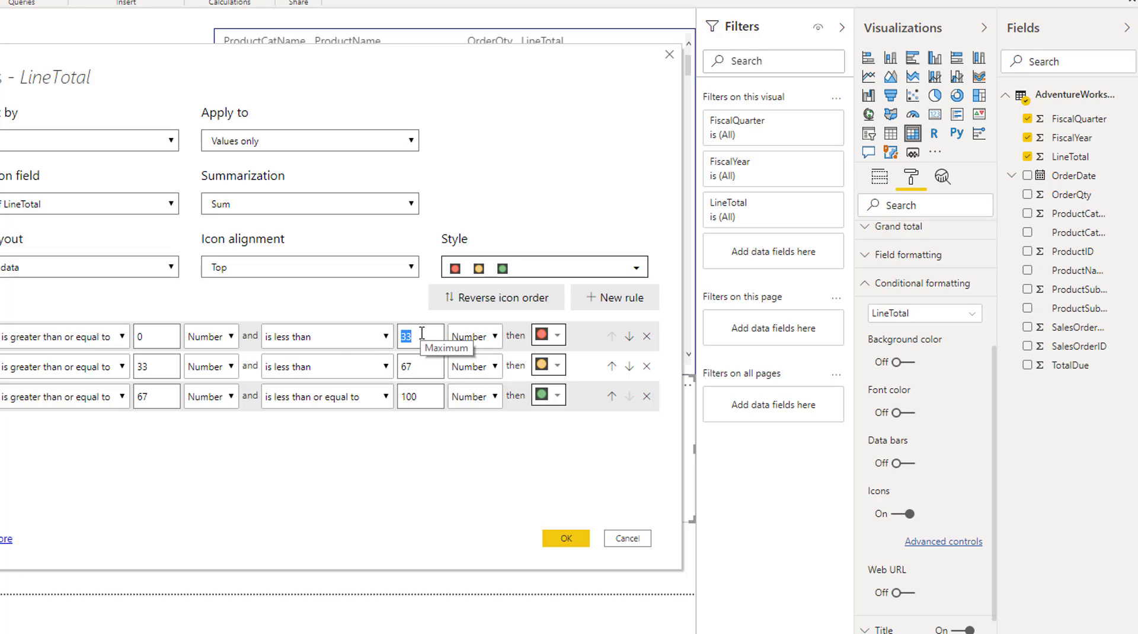
type("5000000")
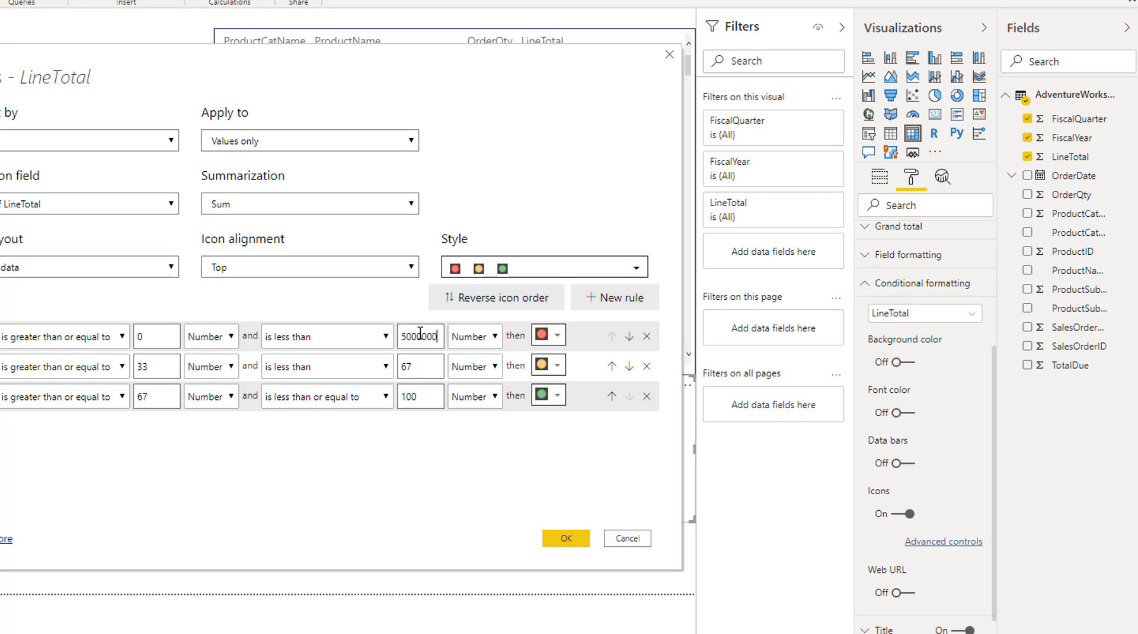
left_click_drag(176, 368, 143, 370)
type("5000000")
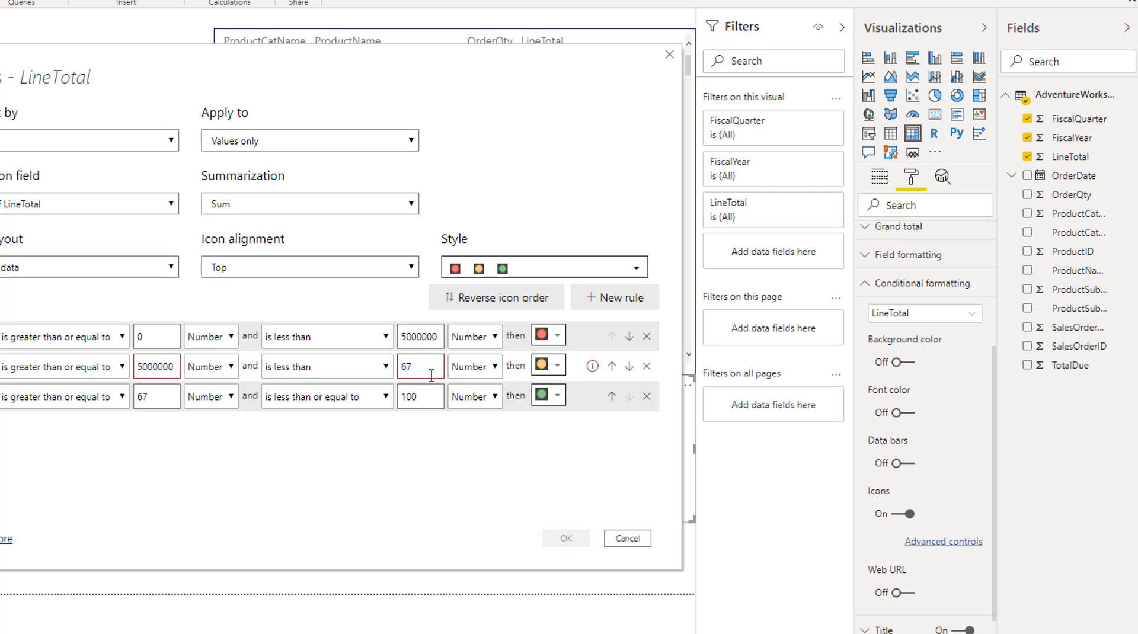
double_click(412, 369)
type("10000000")
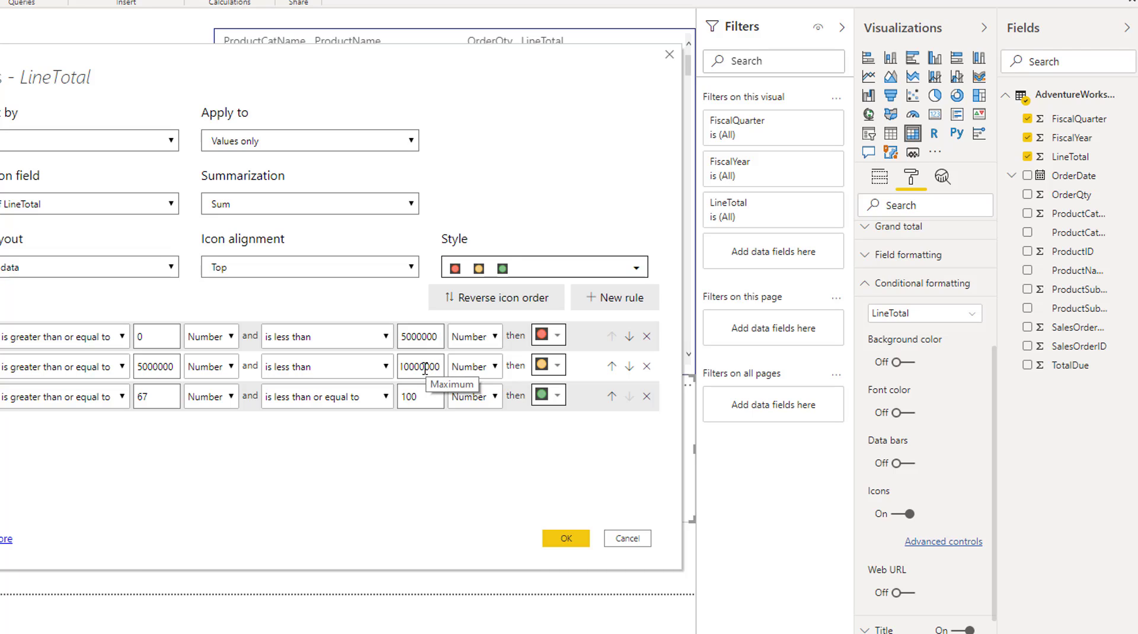
double_click(142, 397)
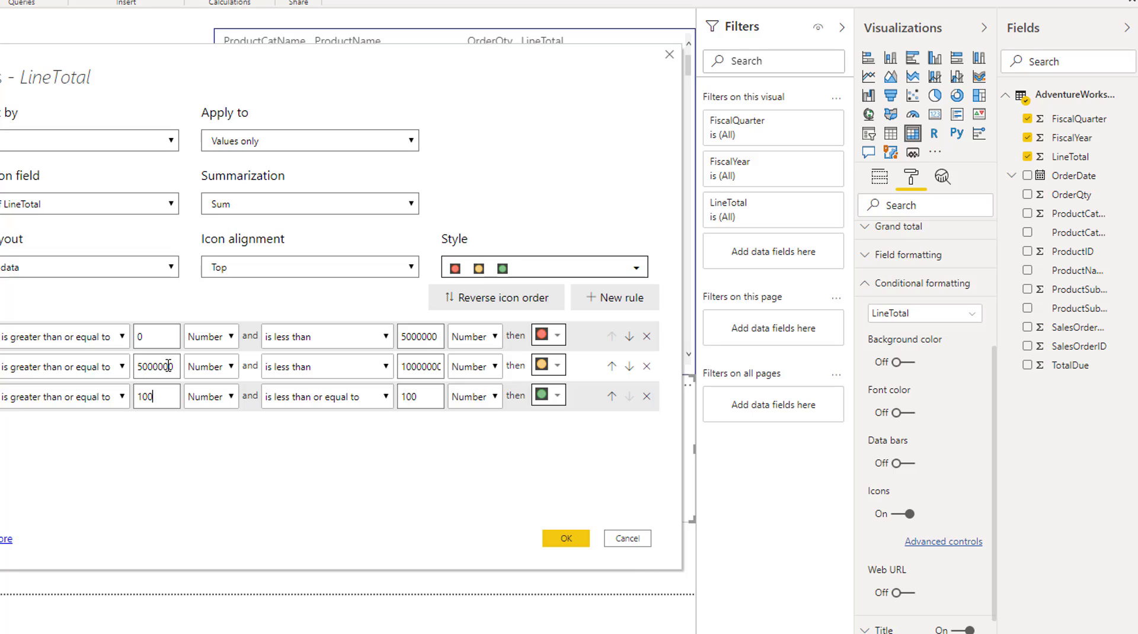
type("10000000")
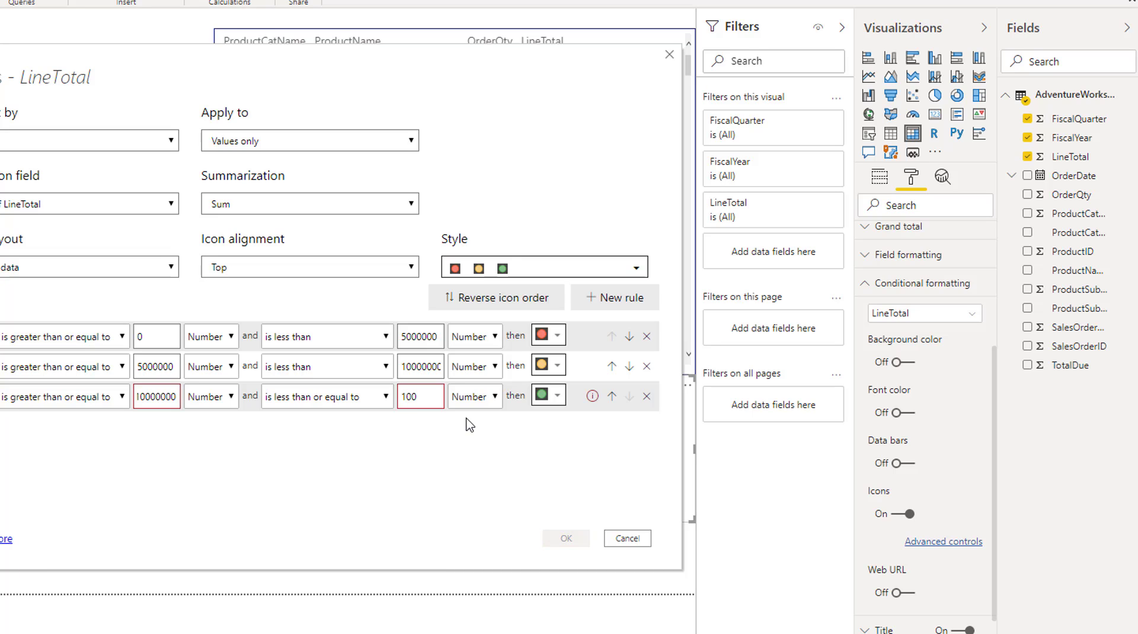
left_click(432, 396)
left_click_drag(432, 396, 406, 397)
type("1000000000")
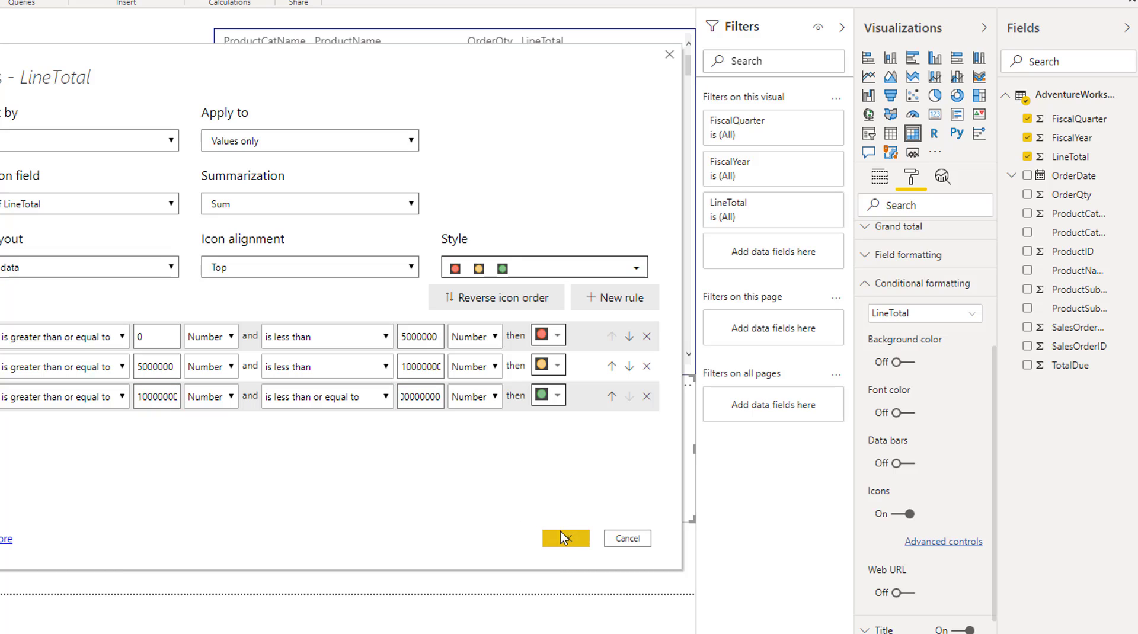
left_click(566, 539)
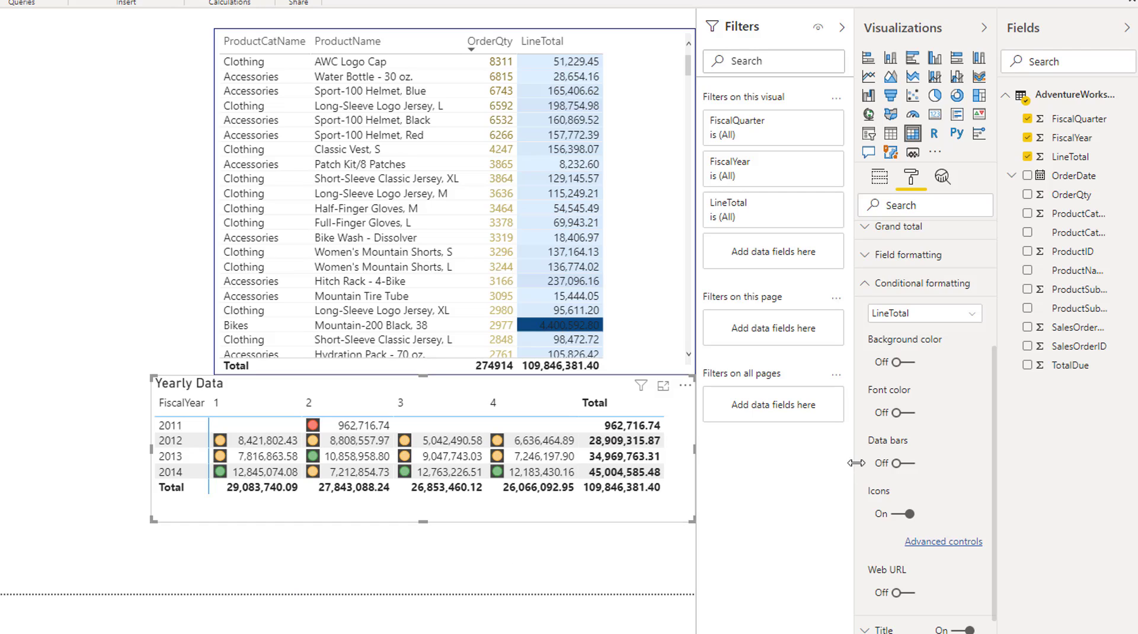
Turn the data bars back on for the matrix's LineTotal values alongside the icons.
left_click(904, 465)
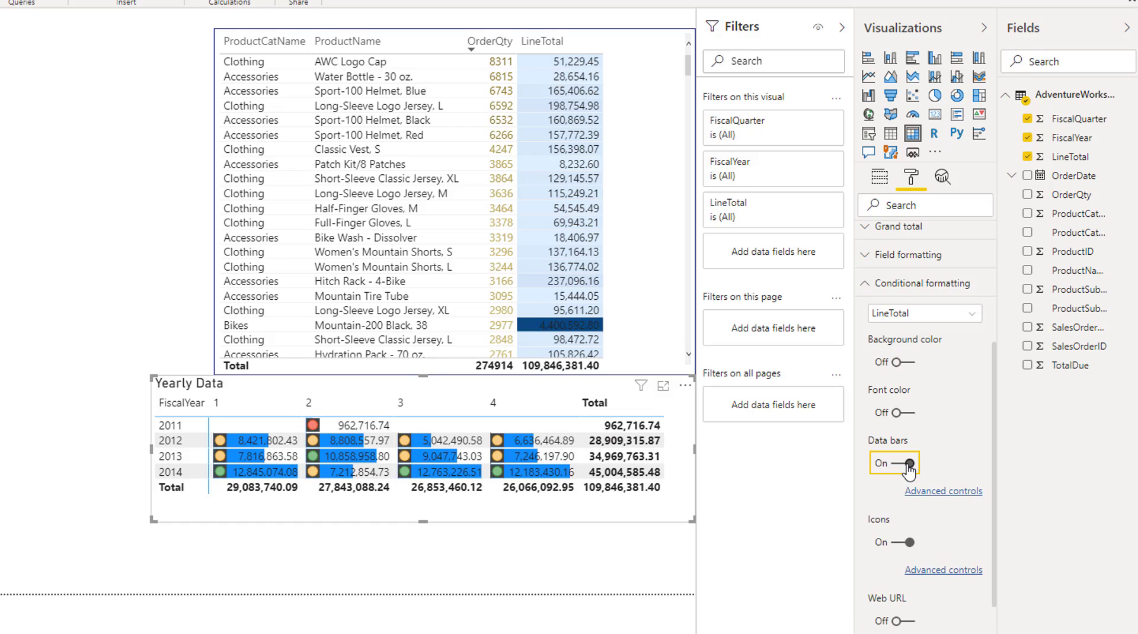